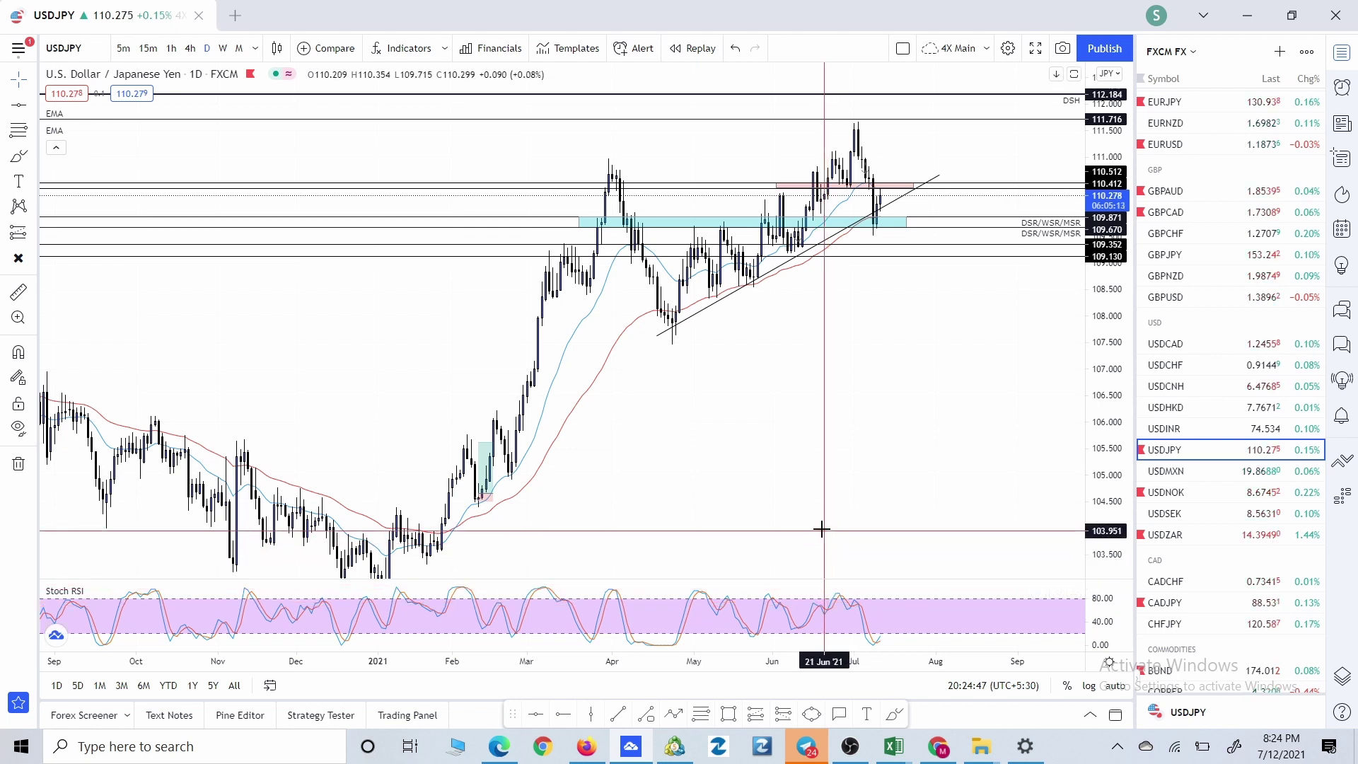
mouse_move(723, 476)
mouse_down()
mouse_move(758, 460)
mouse_move(733, 484)
mouse_up()
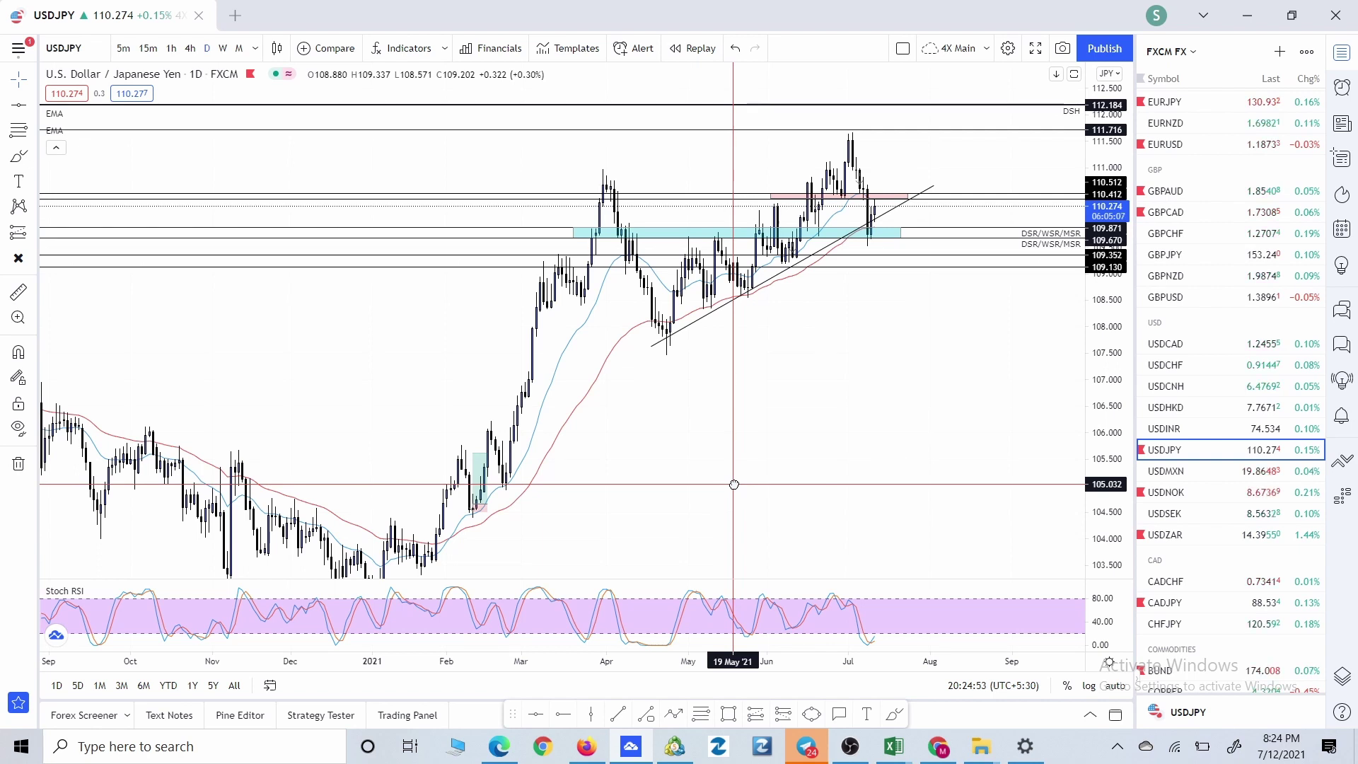
drag(752, 461, 715, 449)
drag(877, 426, 834, 391)
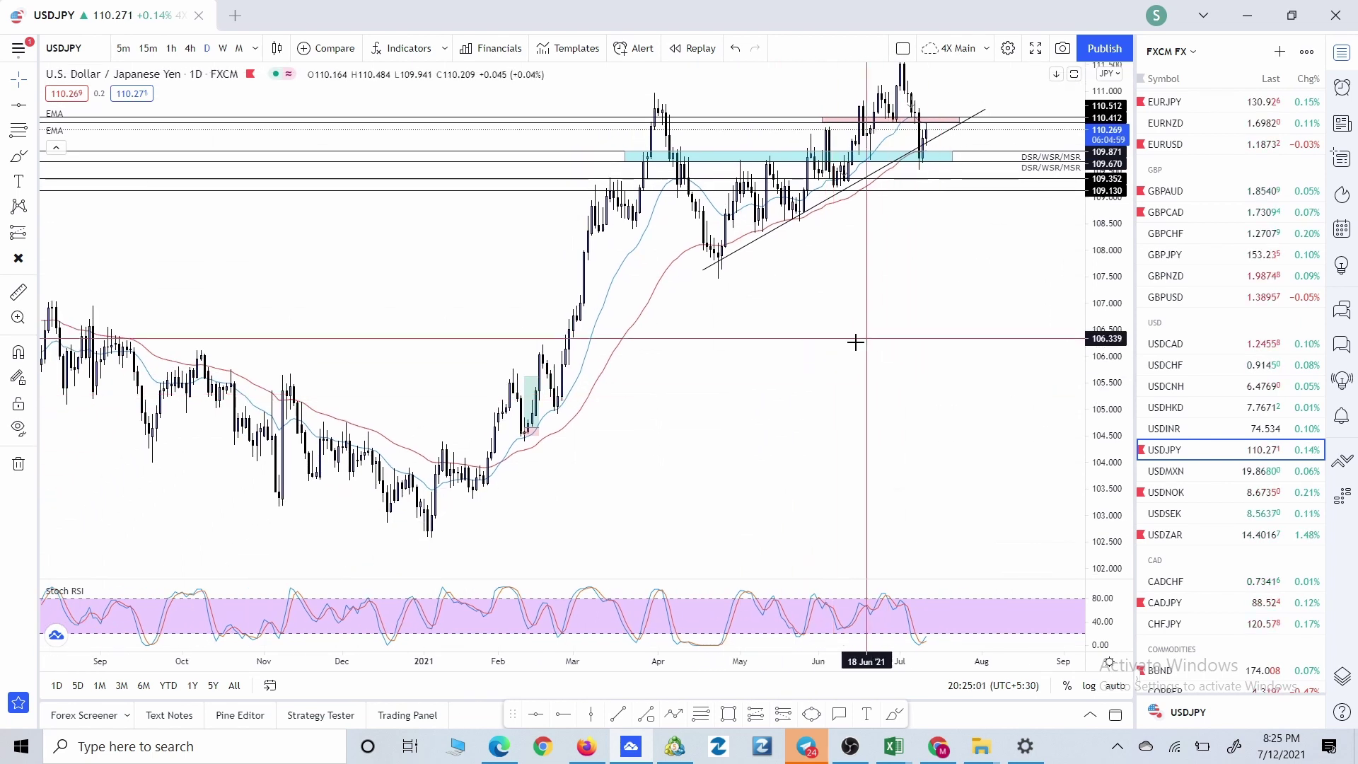
drag(925, 375, 884, 476)
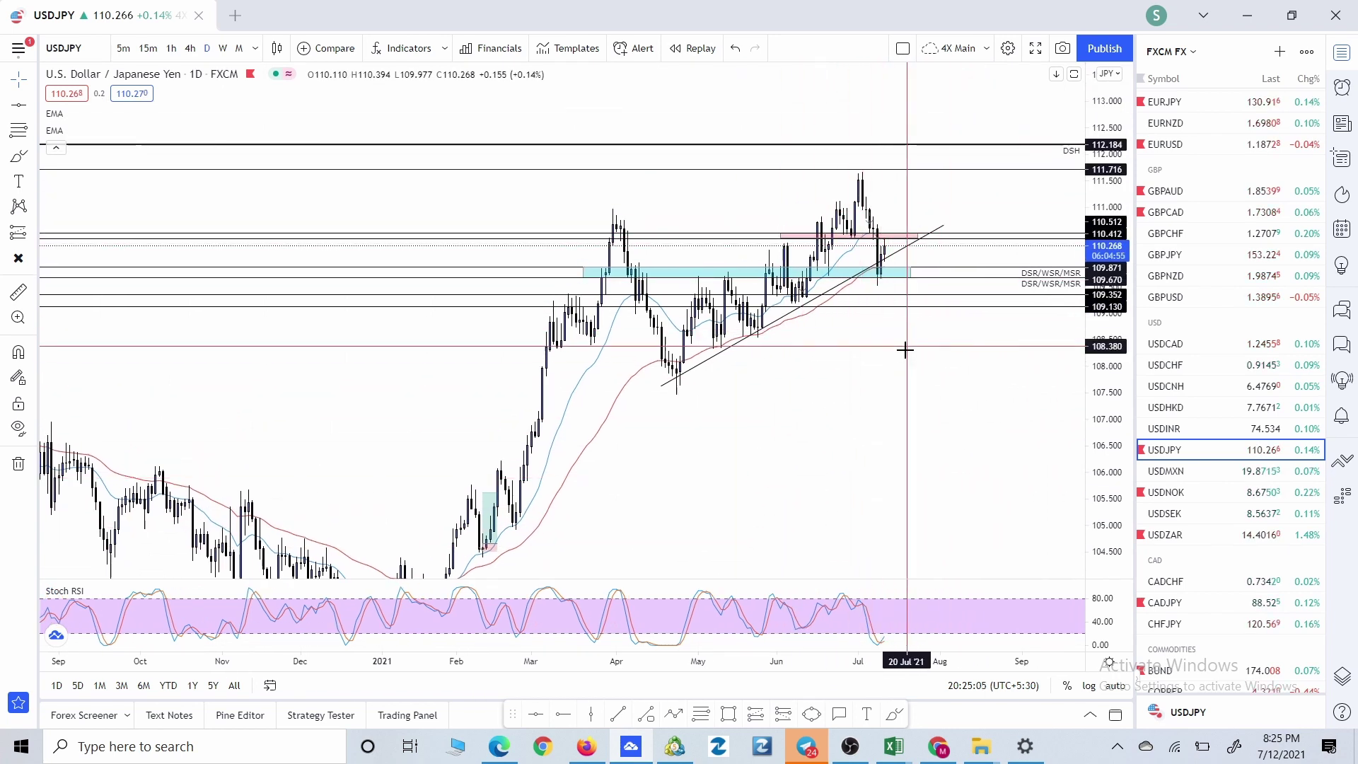
drag(879, 430, 890, 407)
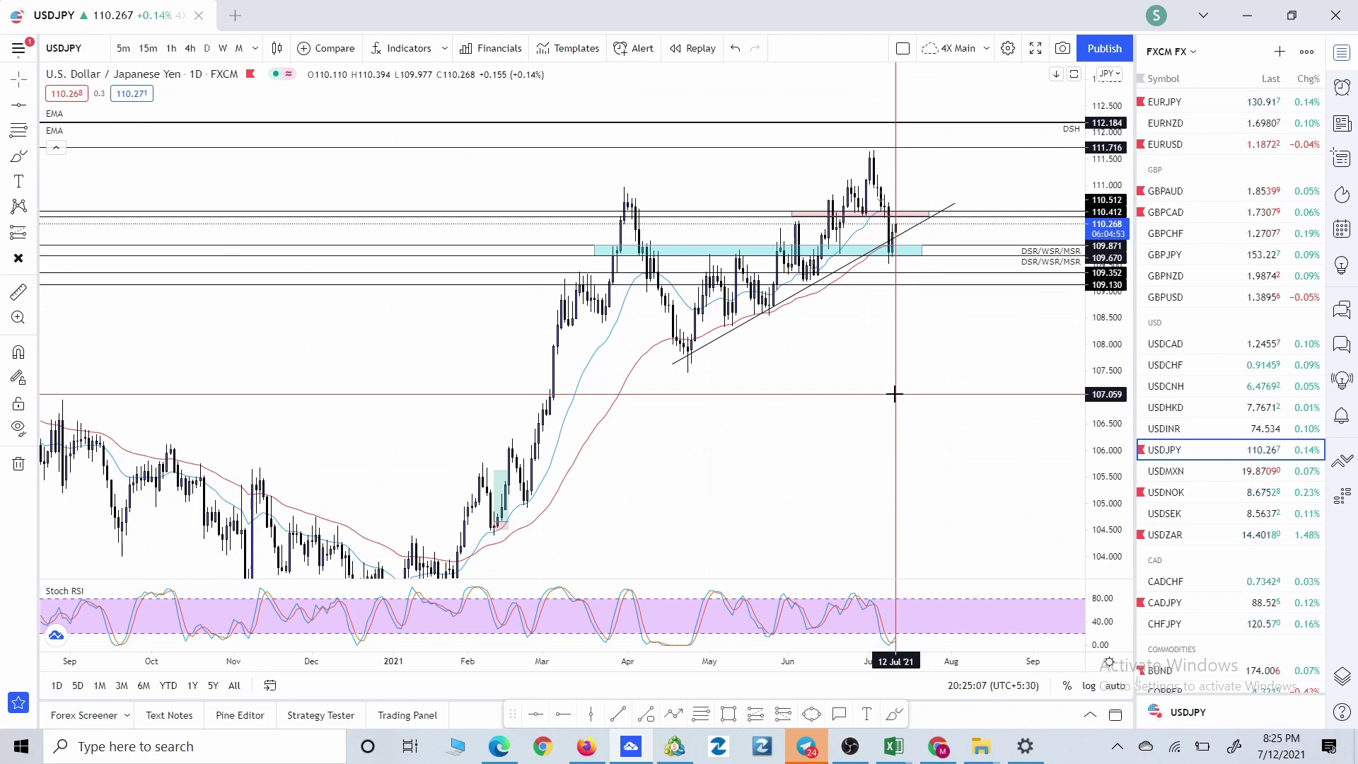
Step: Start Bar Replay on the daily USDJPY chart from the mid-February 2021 candle at the marked long position
click(690, 48)
click(513, 493)
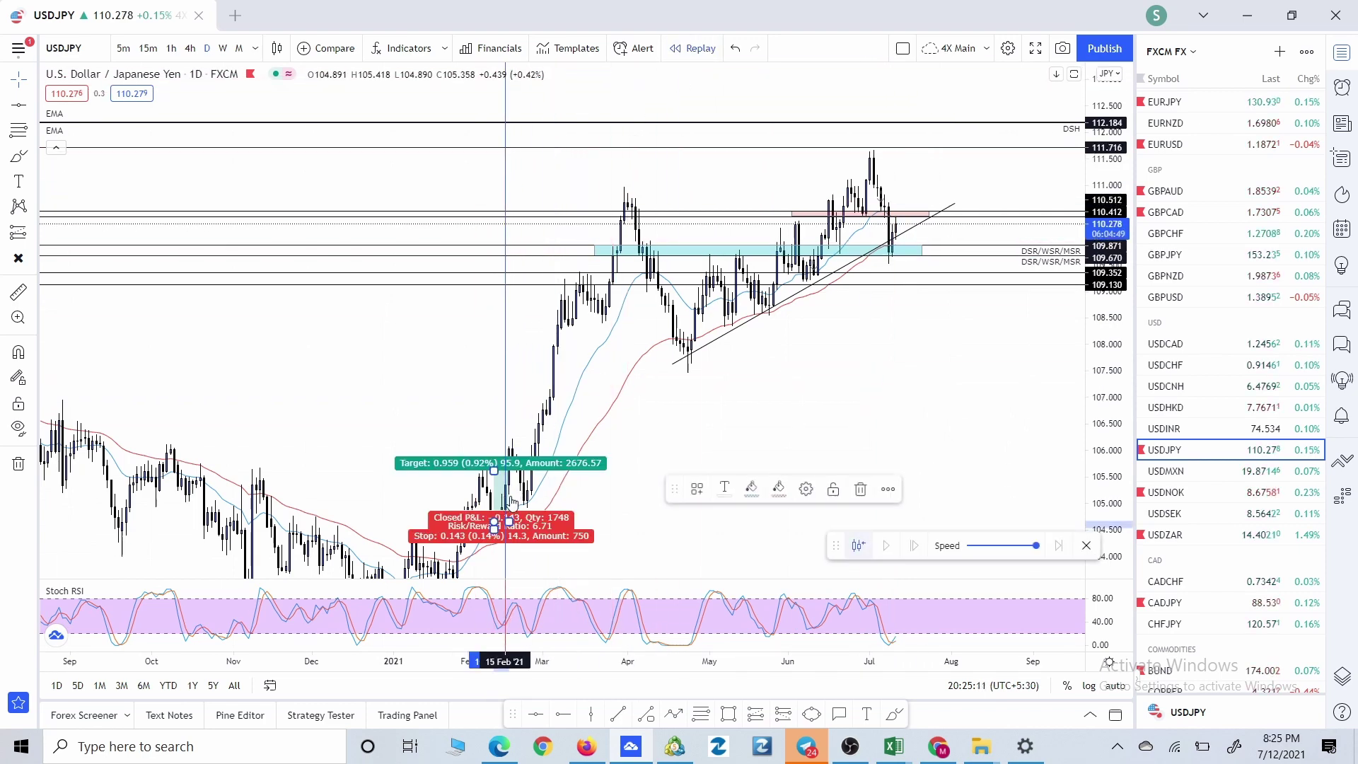
click(927, 400)
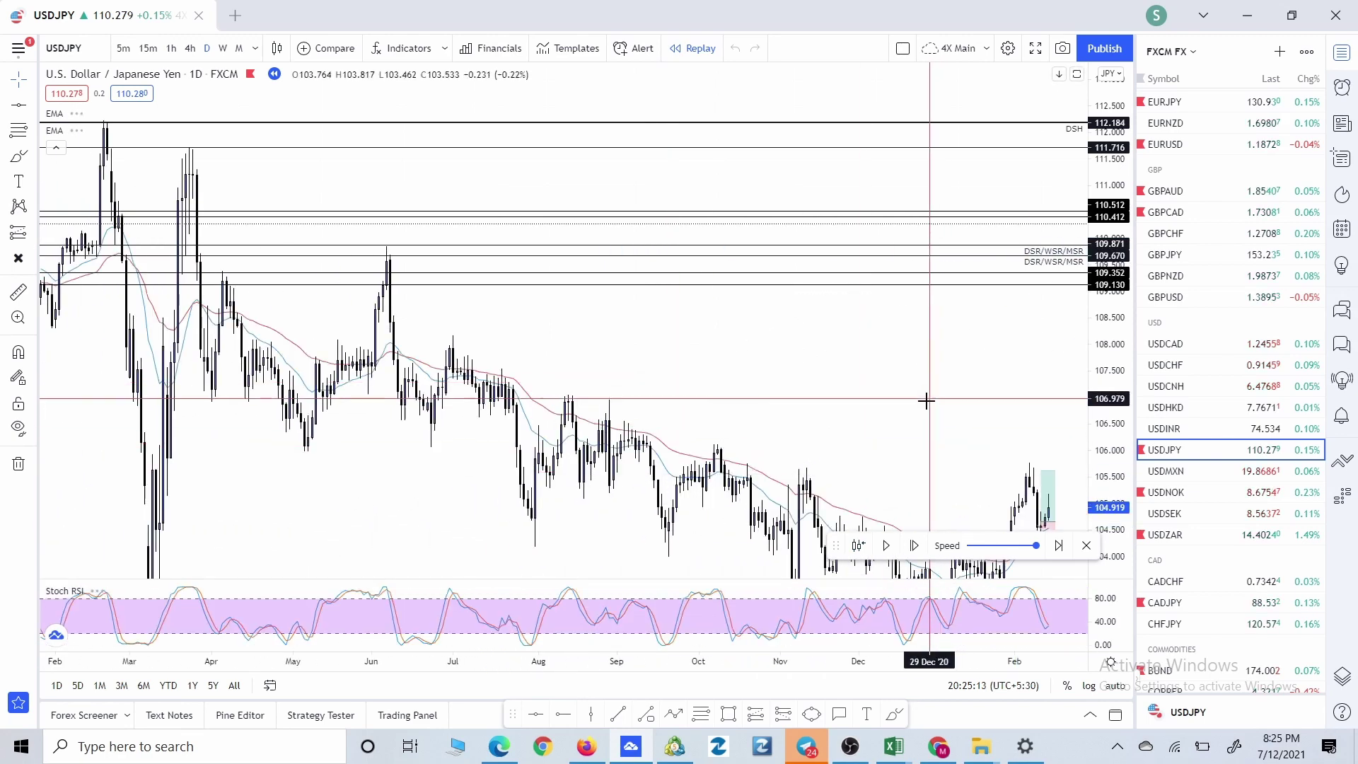
drag(923, 401, 671, 370)
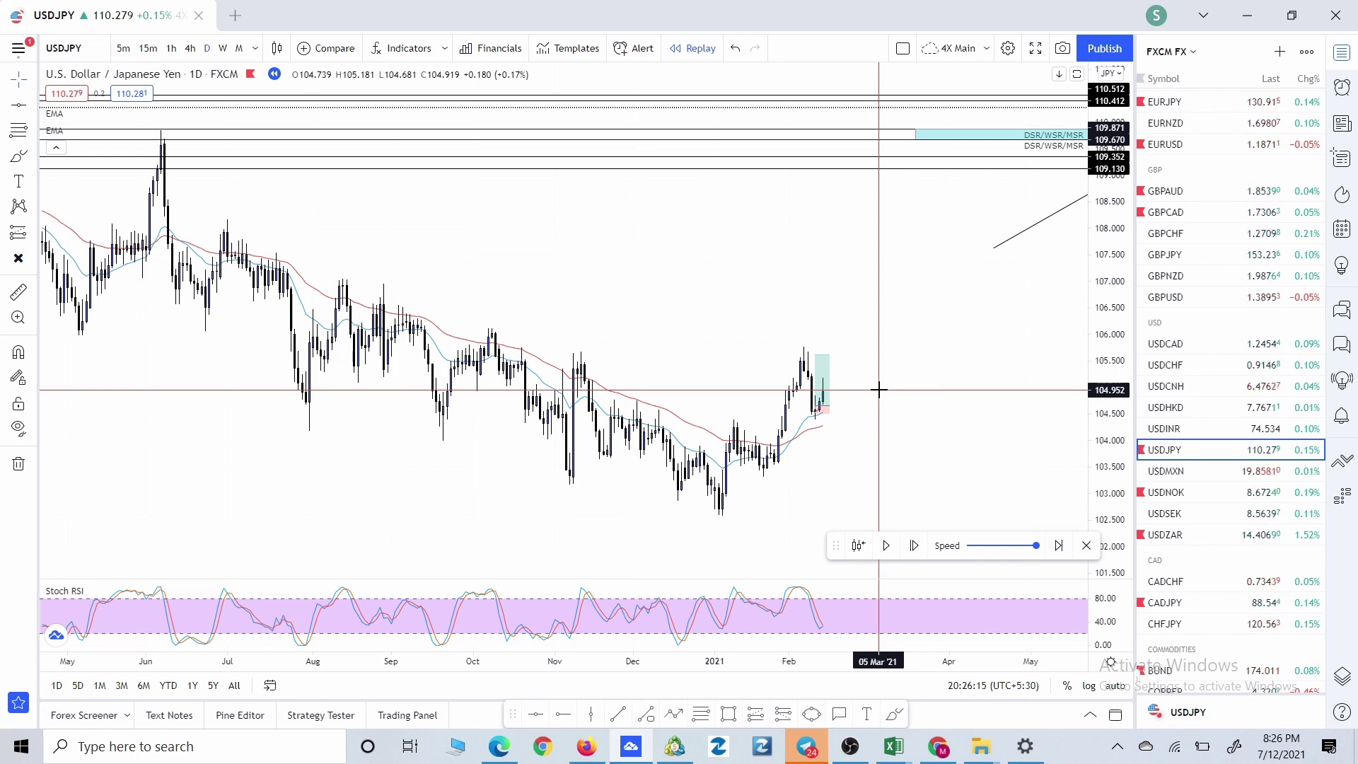
Step: Place a horizontal line at 105.490 near the February 2021 swing high
drag(879, 389, 913, 417)
scroll(920, 416, up, 3)
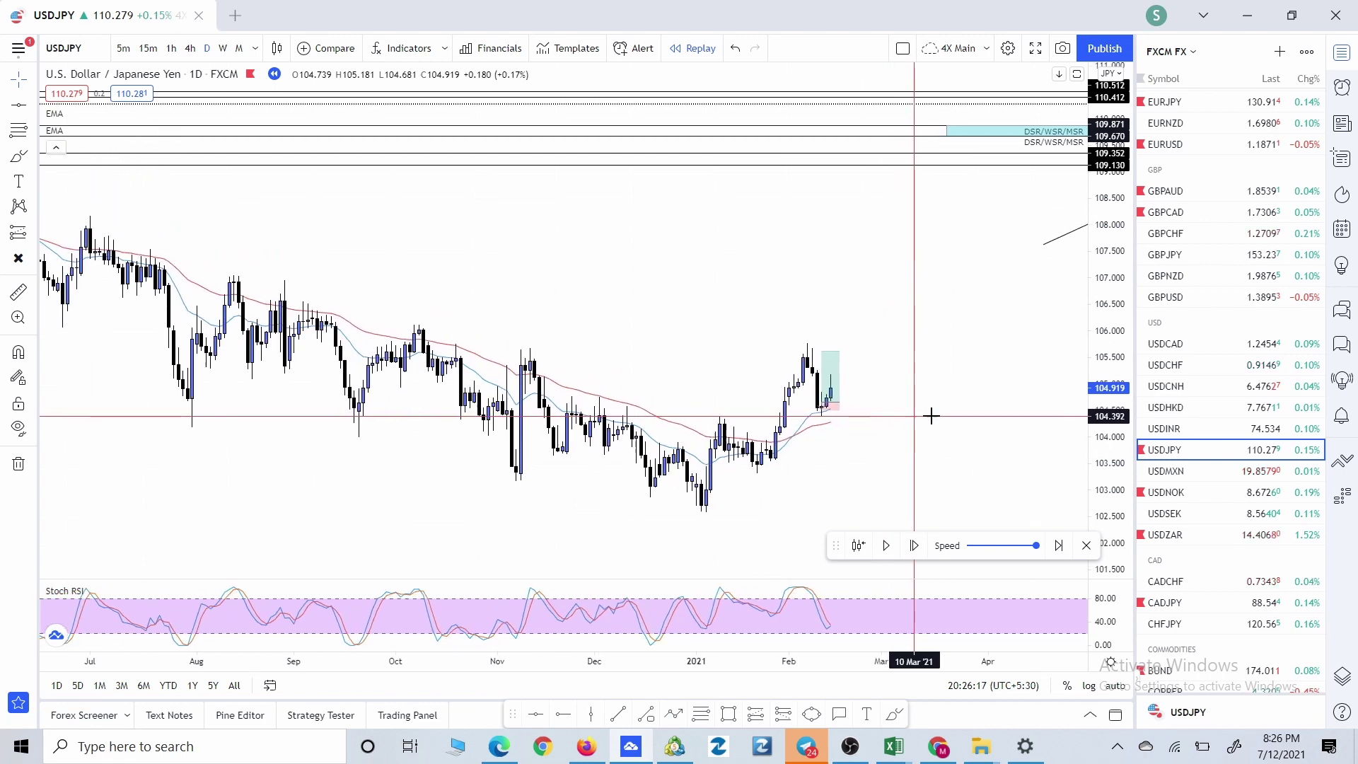
drag(947, 404, 911, 412)
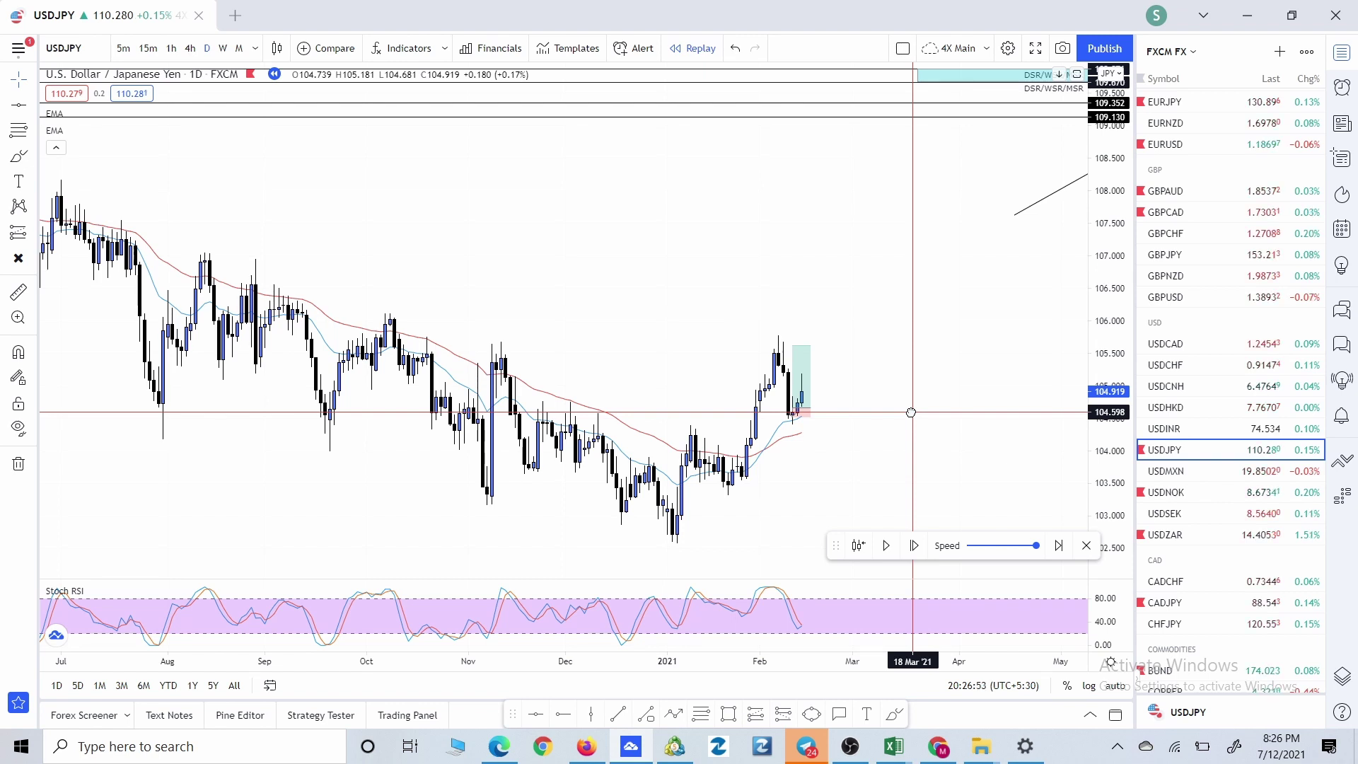
scroll(911, 413, up, 3)
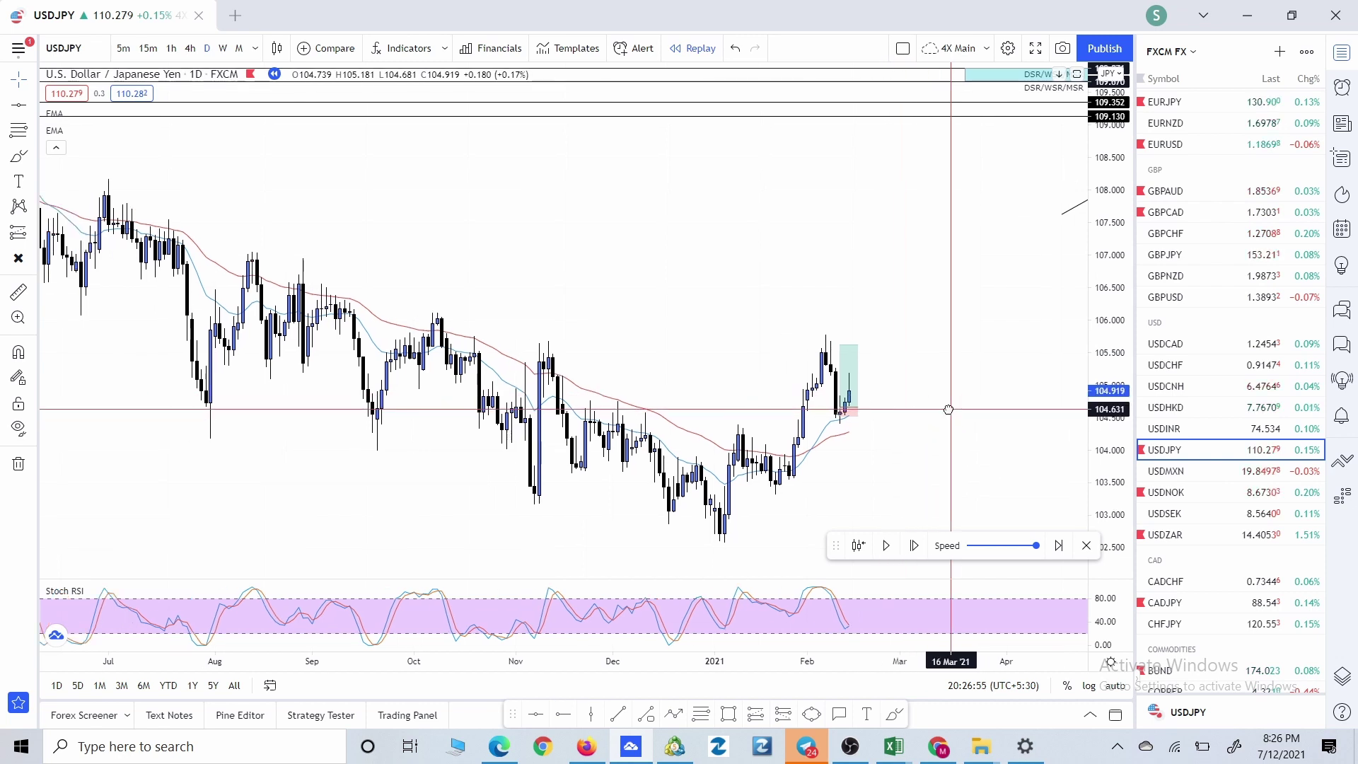
click(817, 393)
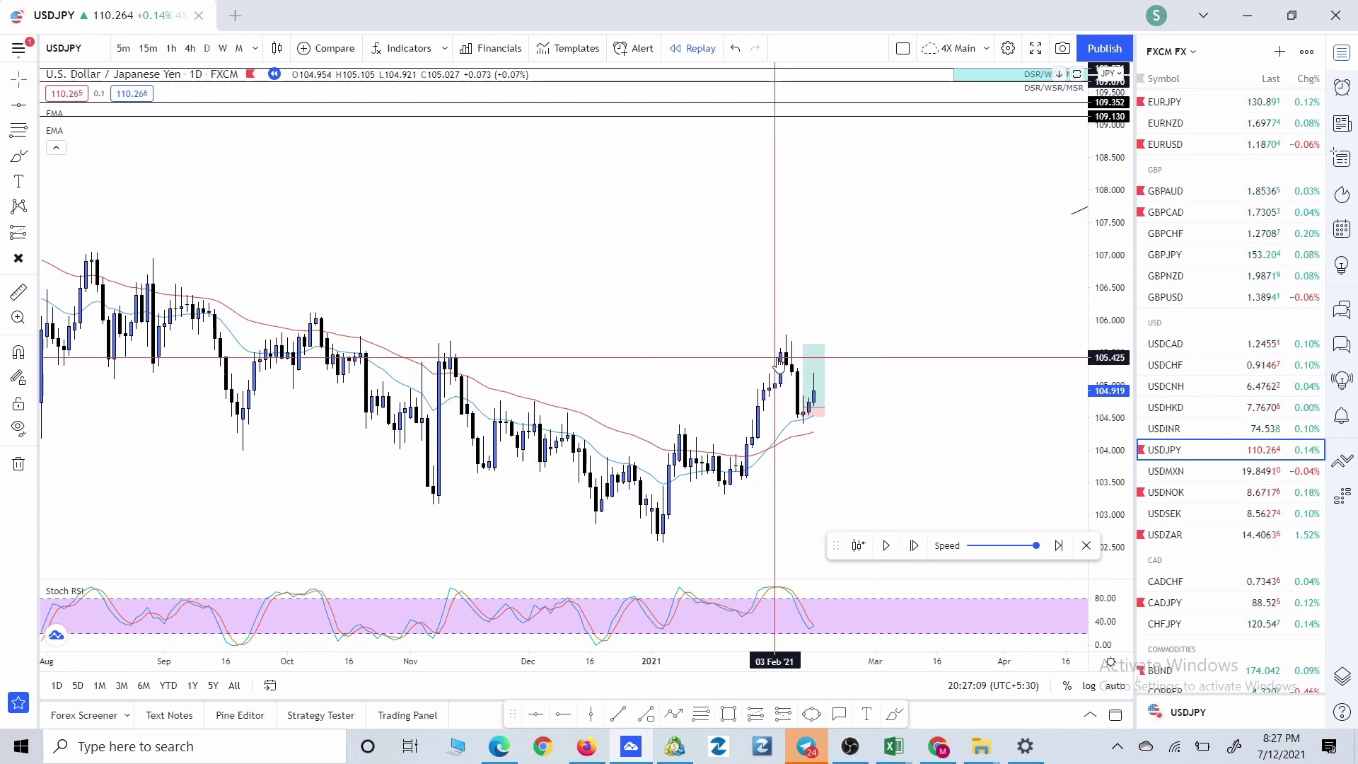
click(536, 716)
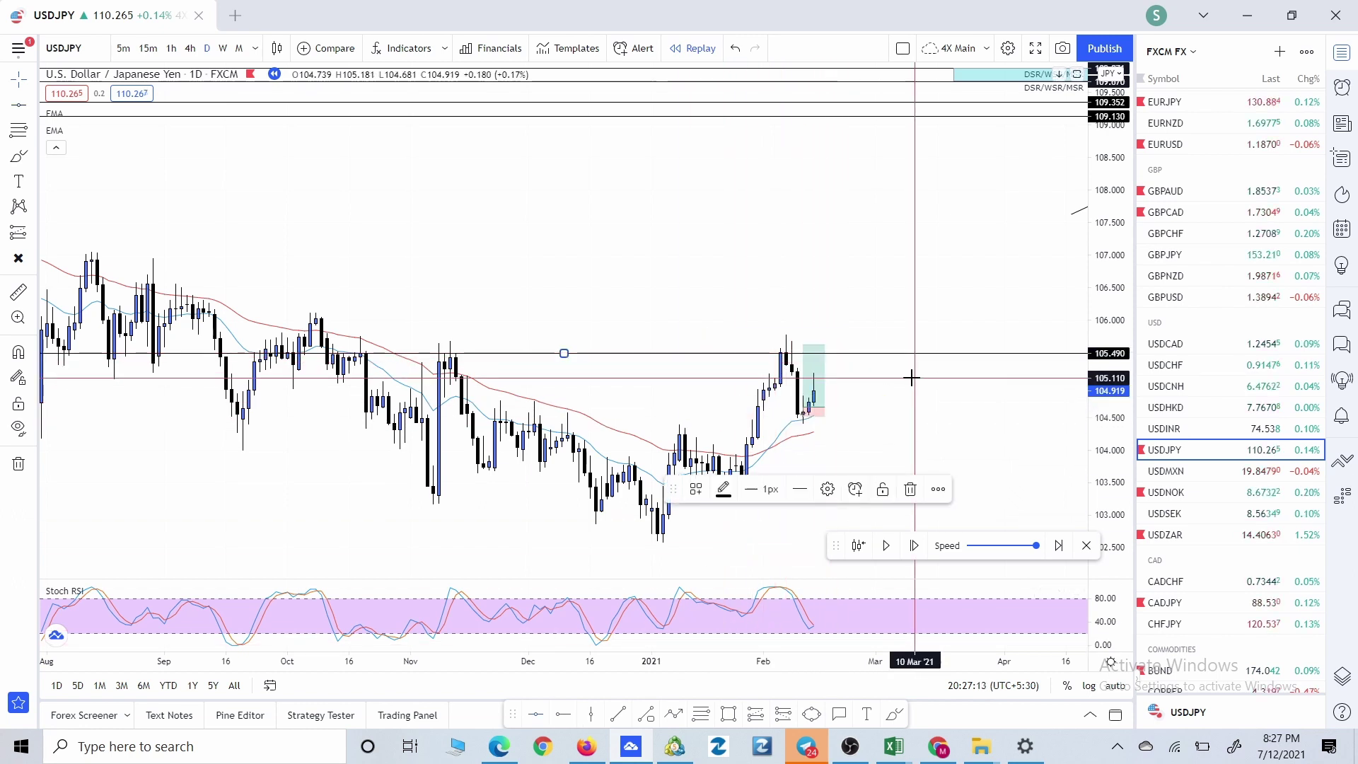
drag(912, 378, 933, 375)
Step: Examine how price reacted around the 105.490 line during 2019 and 2020, back up to the replay candle
scroll(807, 365, down, 5)
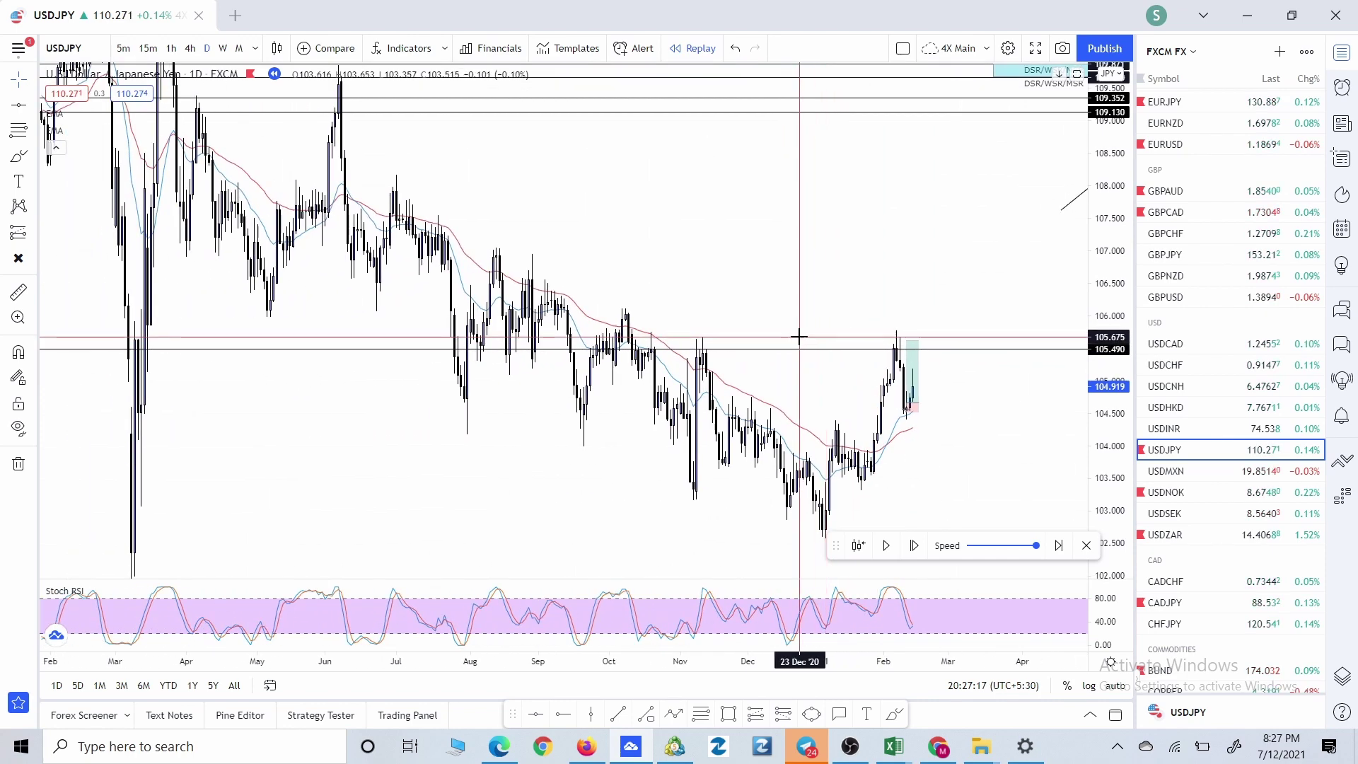
scroll(799, 337, up, 5)
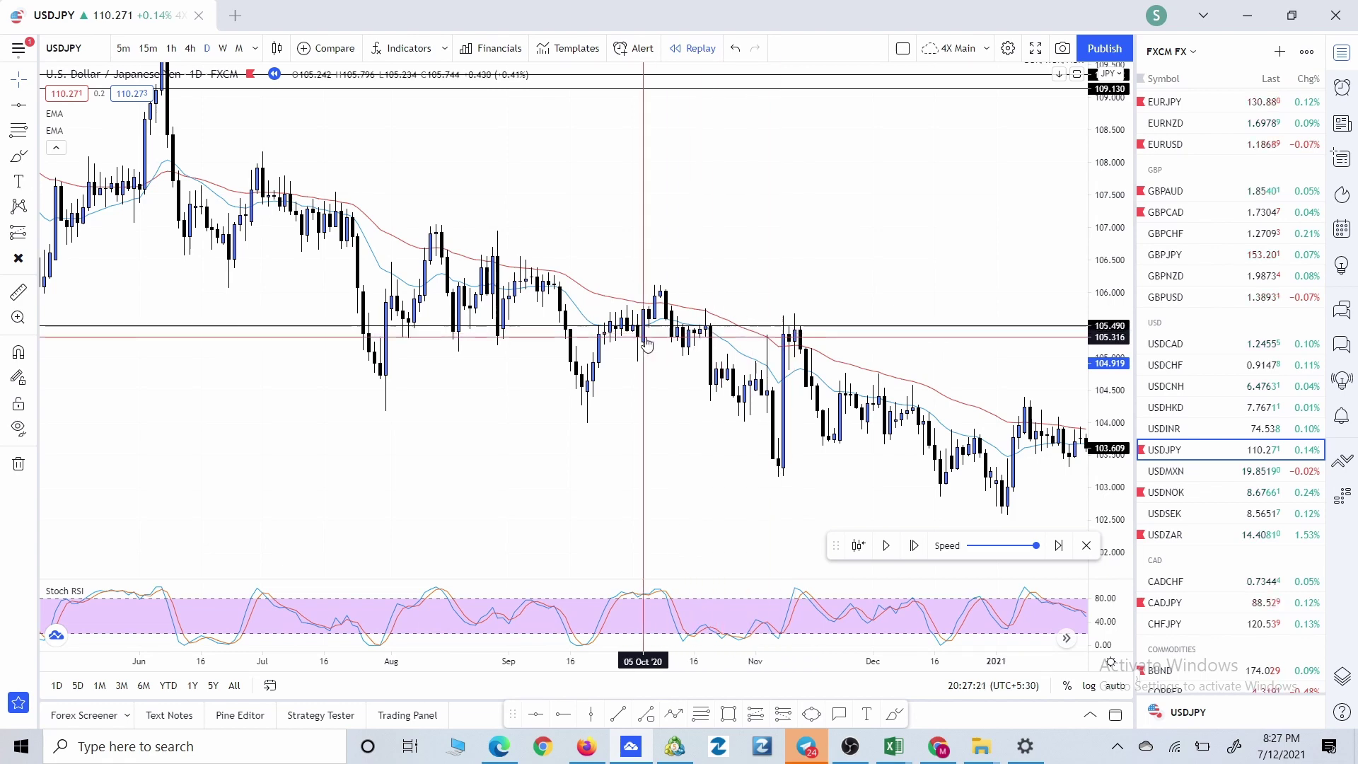
scroll(389, 329, down, 5)
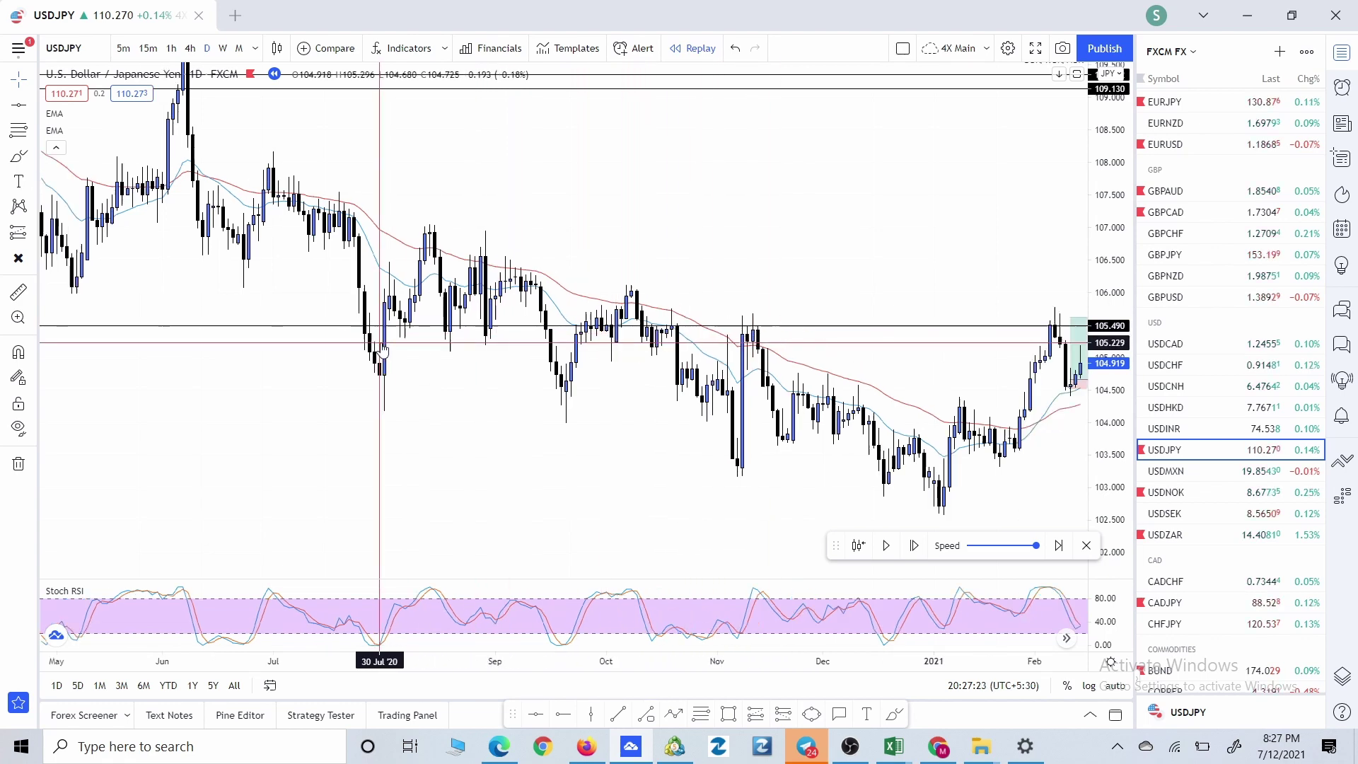
drag(718, 385, 643, 384)
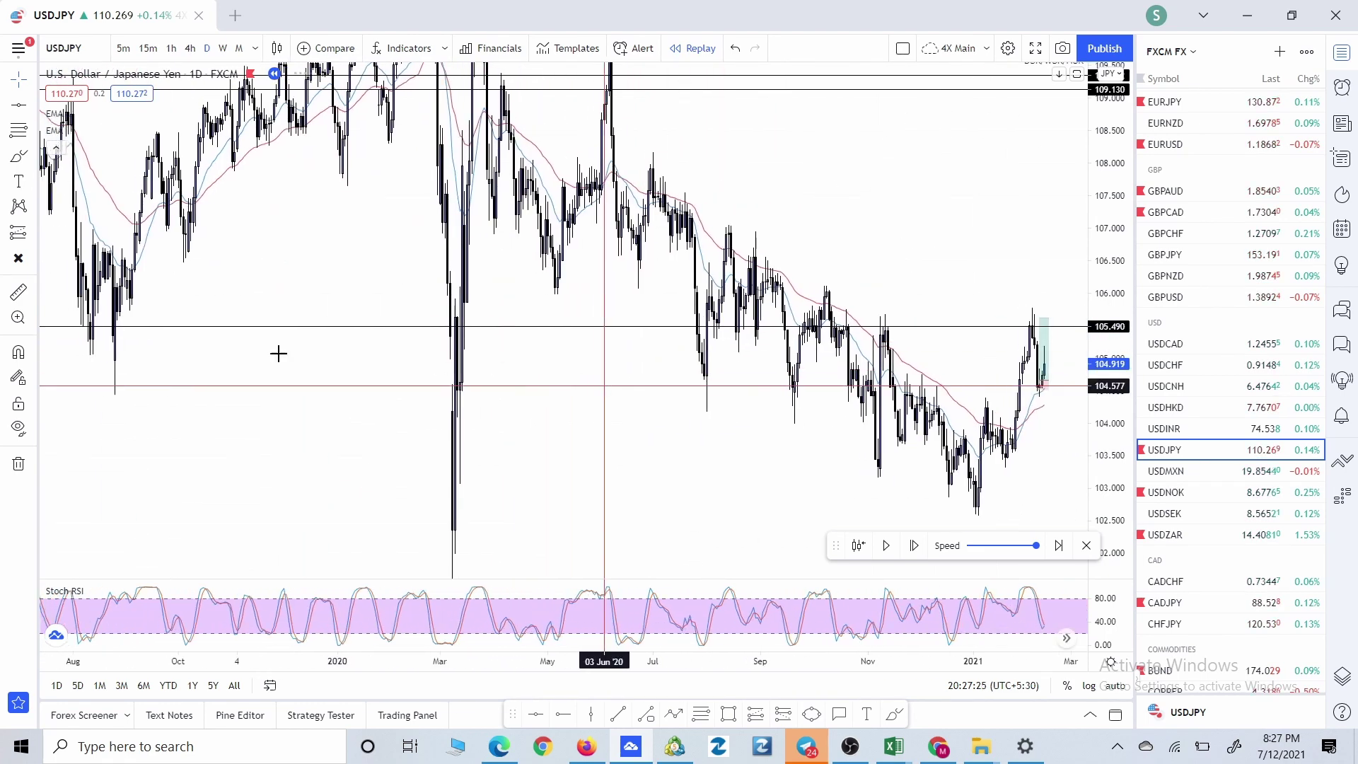
scroll(571, 376, up, 5)
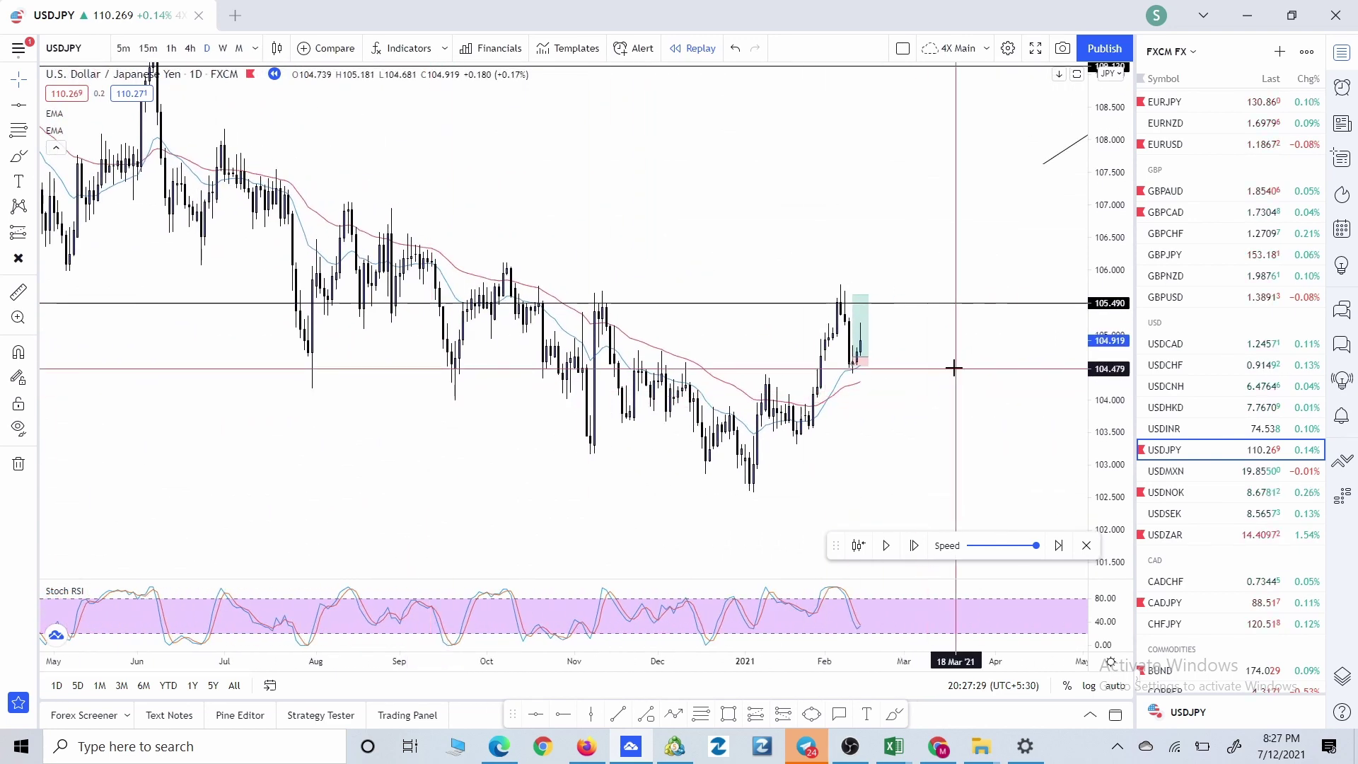
scroll(931, 382, up, 3)
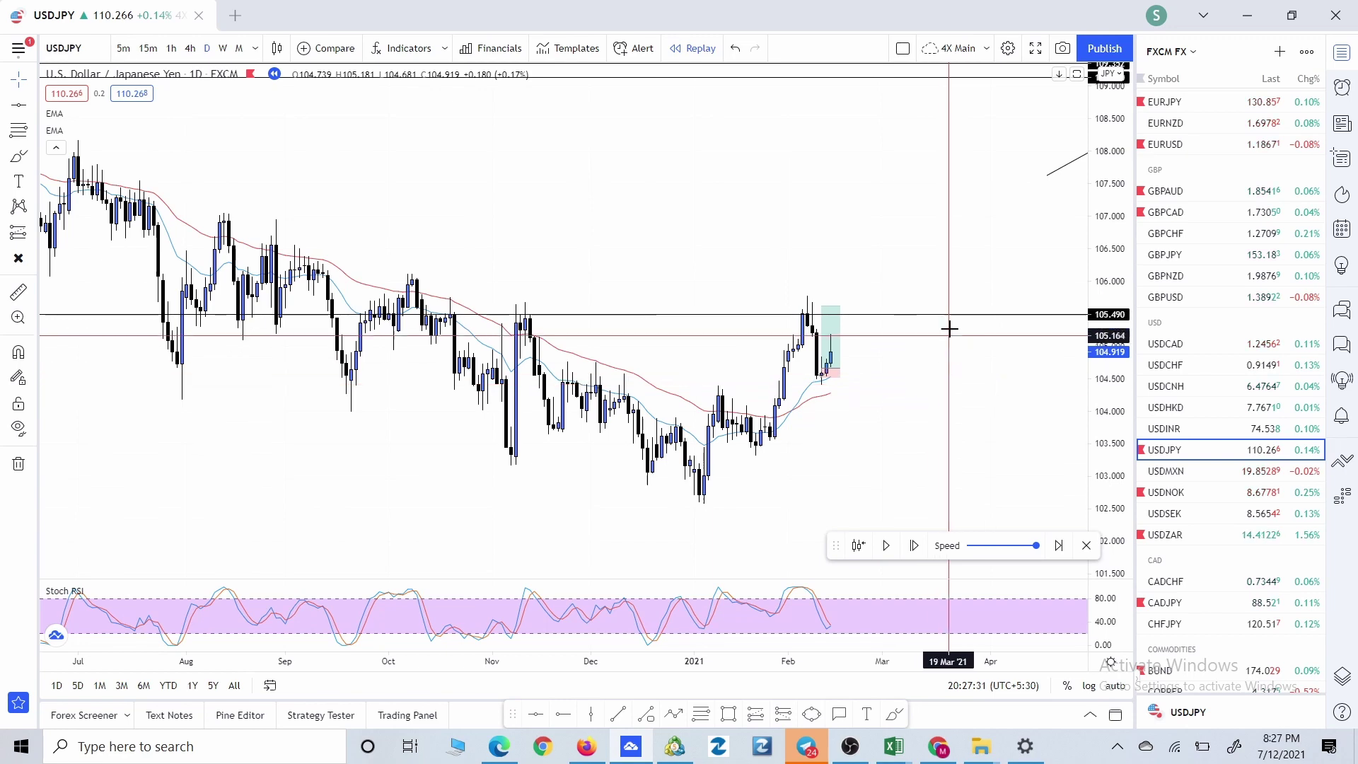
scroll(951, 333, left, 1)
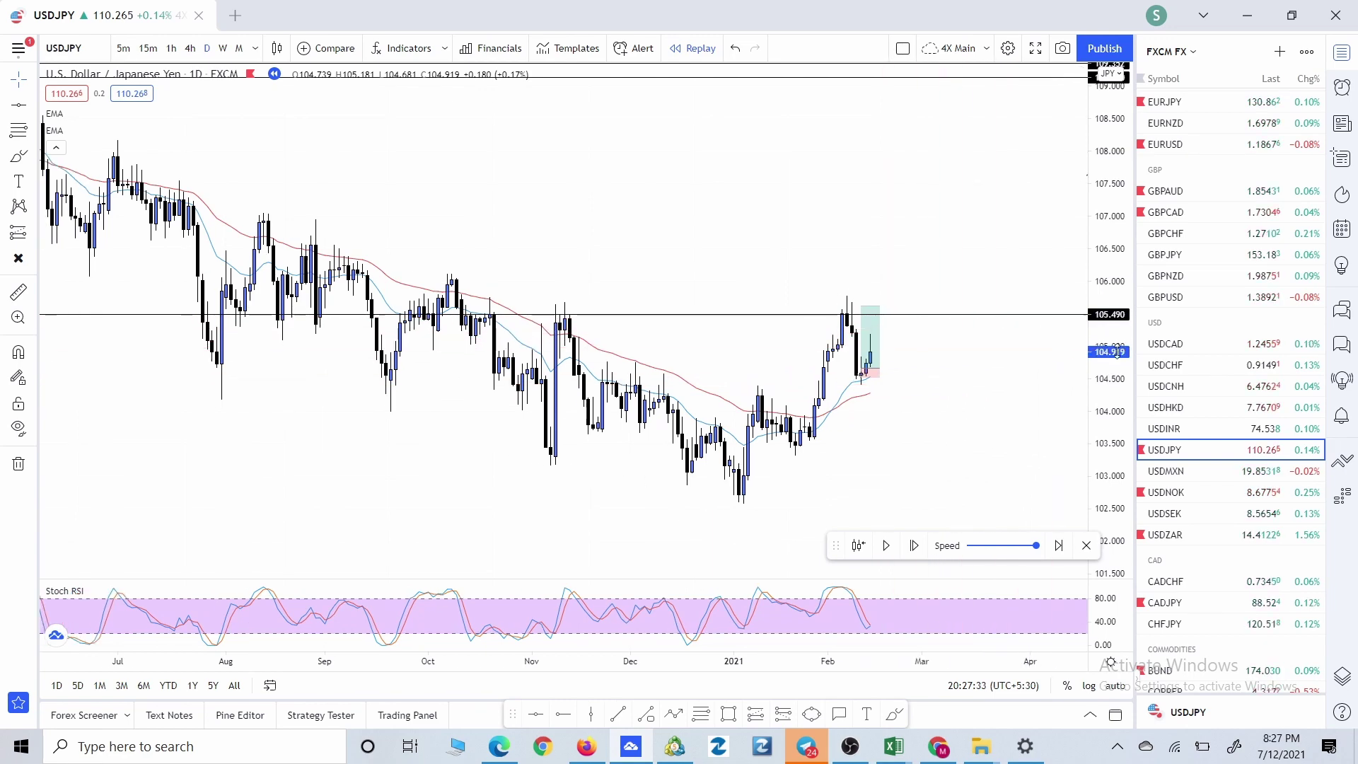
Step: Lower the horizontal line at the February swing high to 105.443
scroll(1021, 382, up, 3)
scroll(898, 404, left, 1)
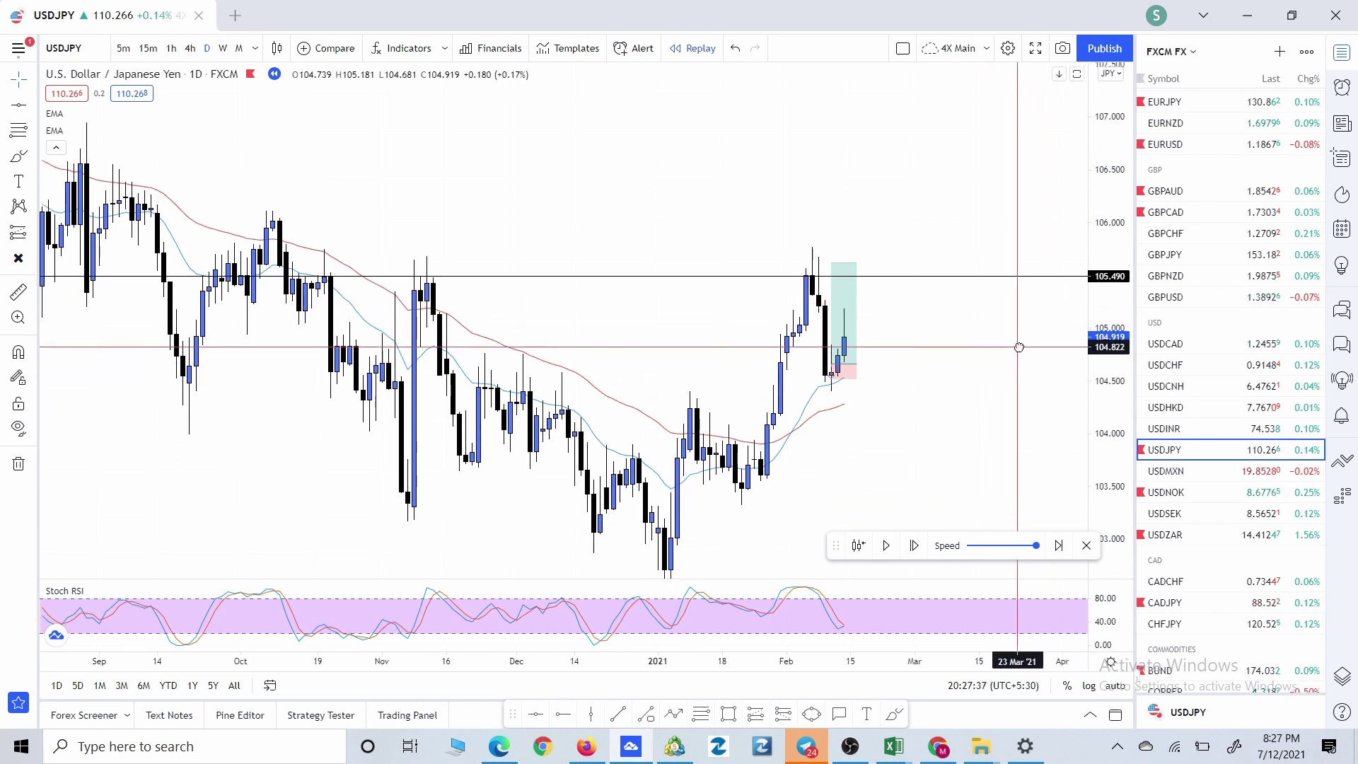
mouse_move(930, 286)
mouse_down()
mouse_move(935, 276)
mouse_move(937, 287)
mouse_up()
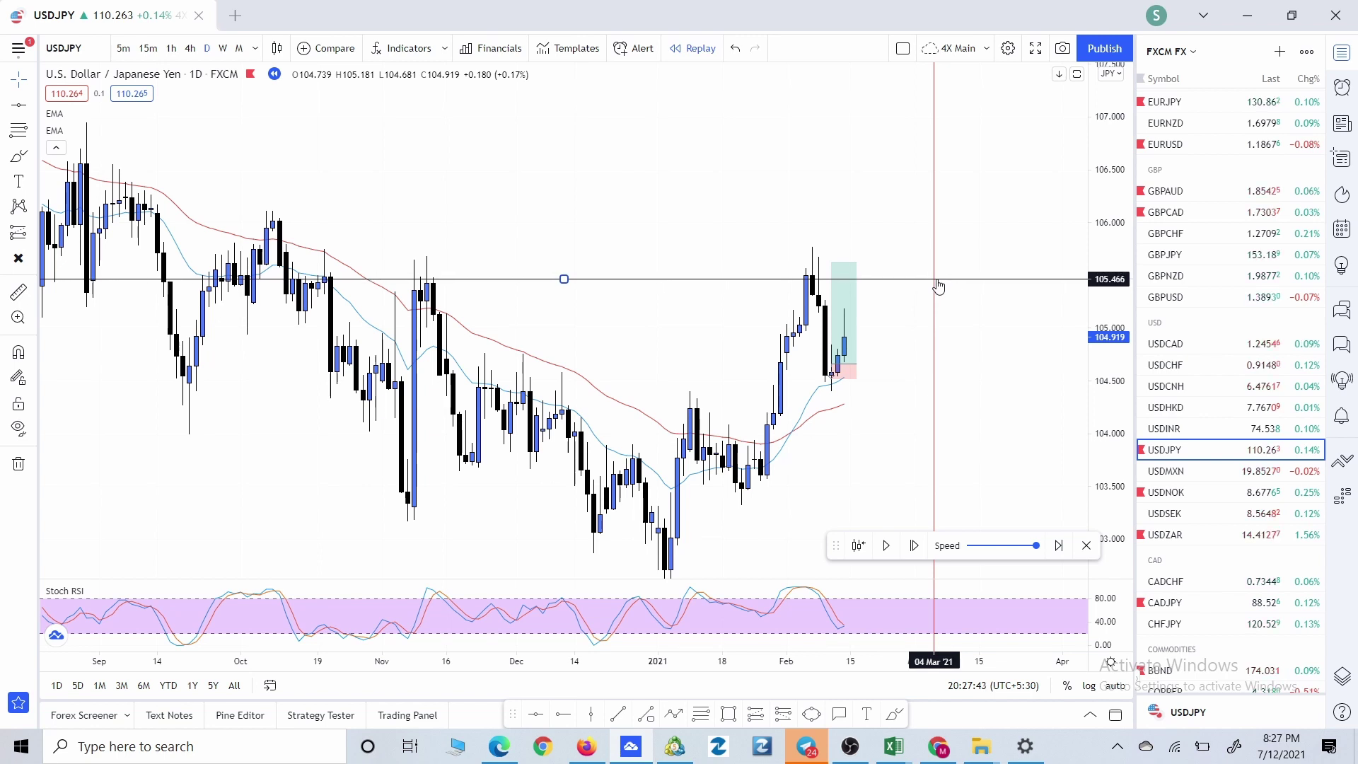
drag(938, 283, 940, 285)
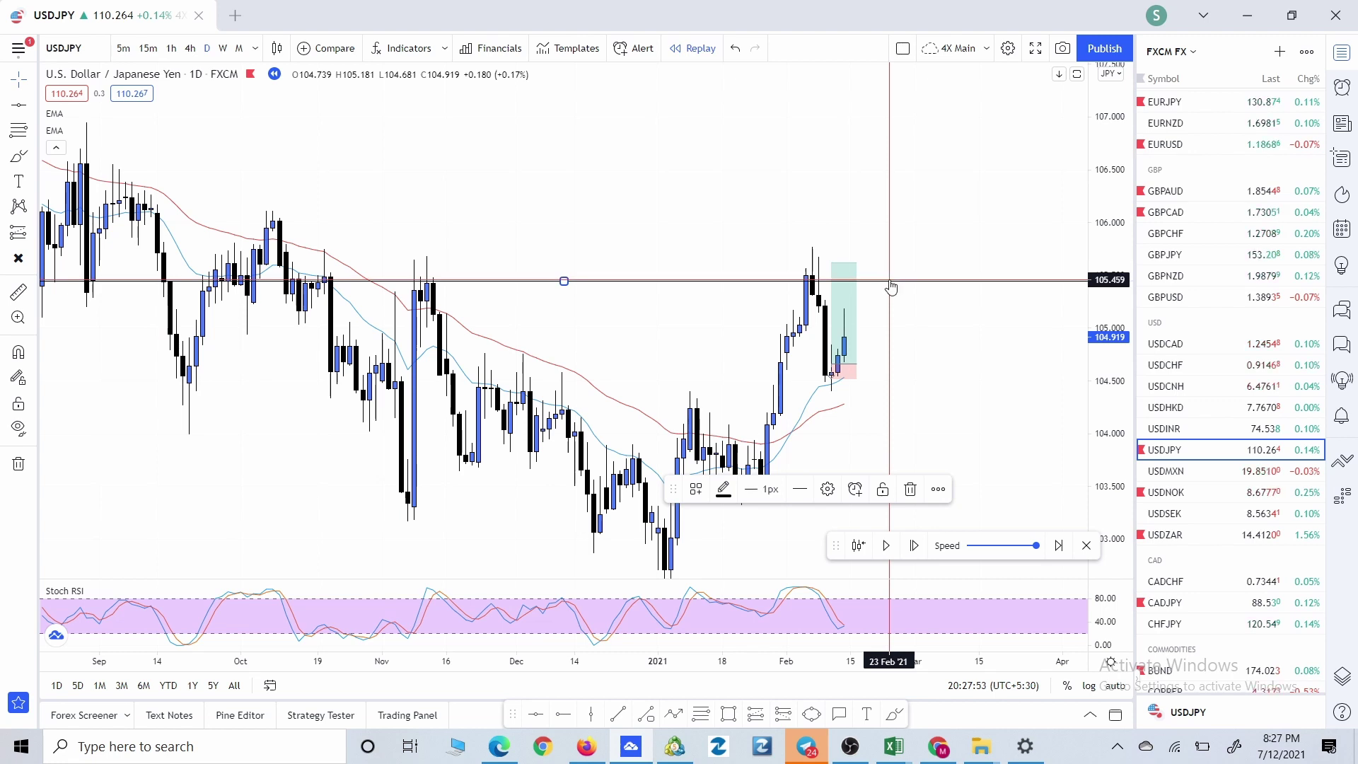
click(752, 531)
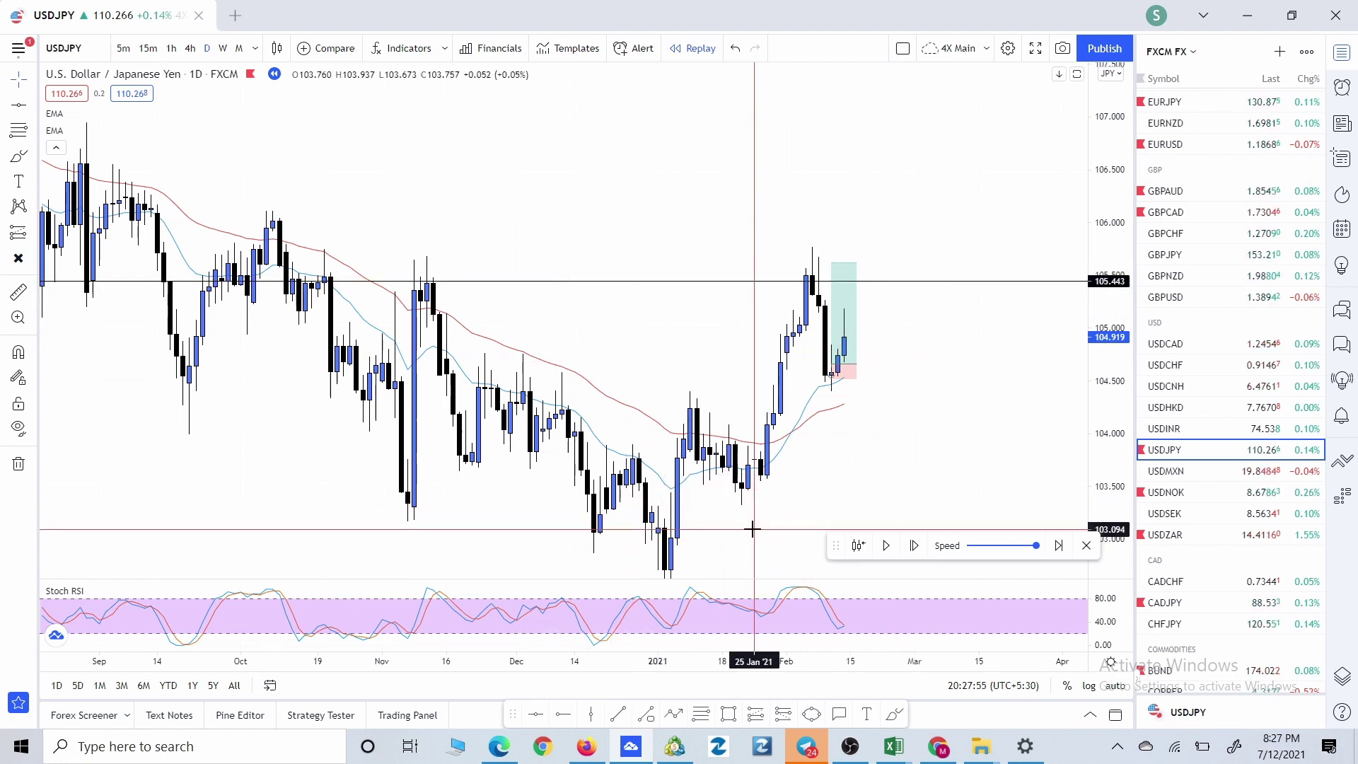
Step: Add a second horizontal line at 105.553 above the first and check the zone between them against the 2020 candles
click(538, 718)
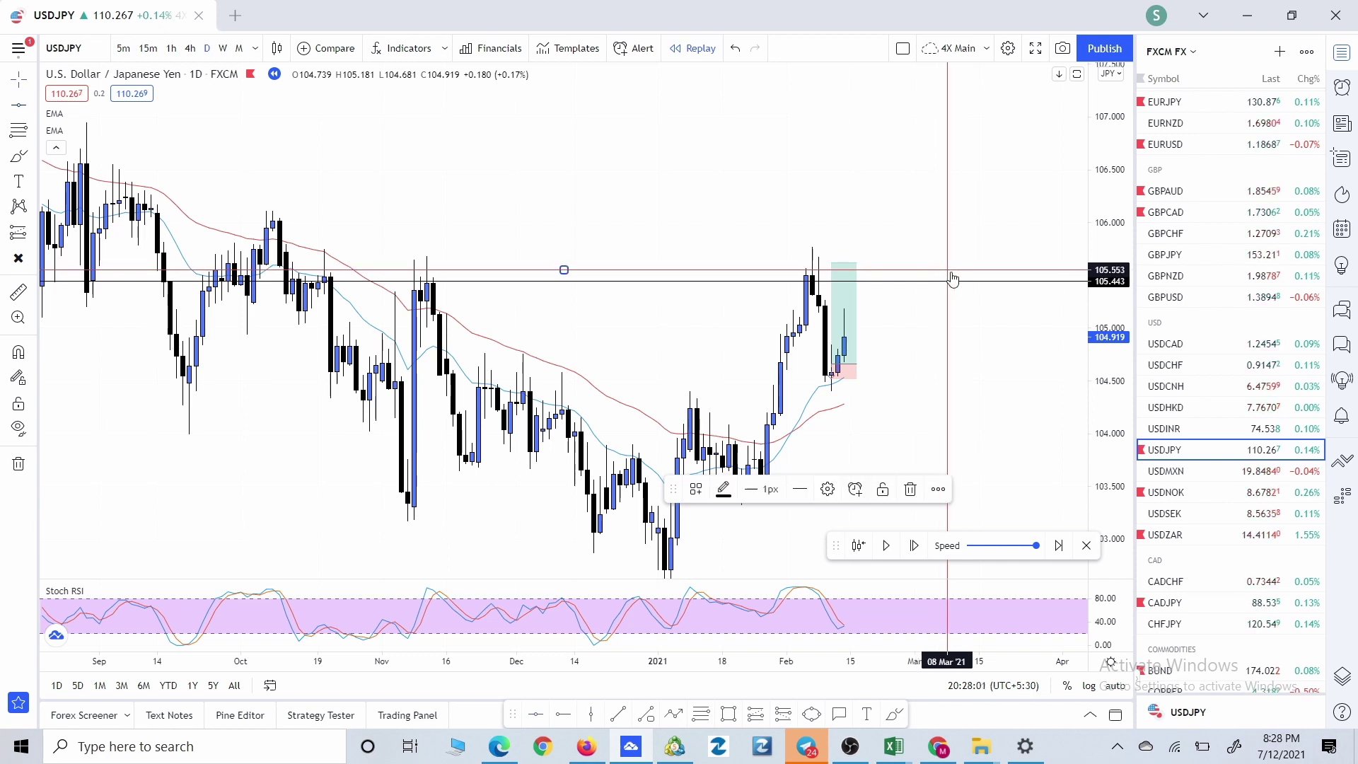
click(955, 312)
scroll(945, 306, down, 5)
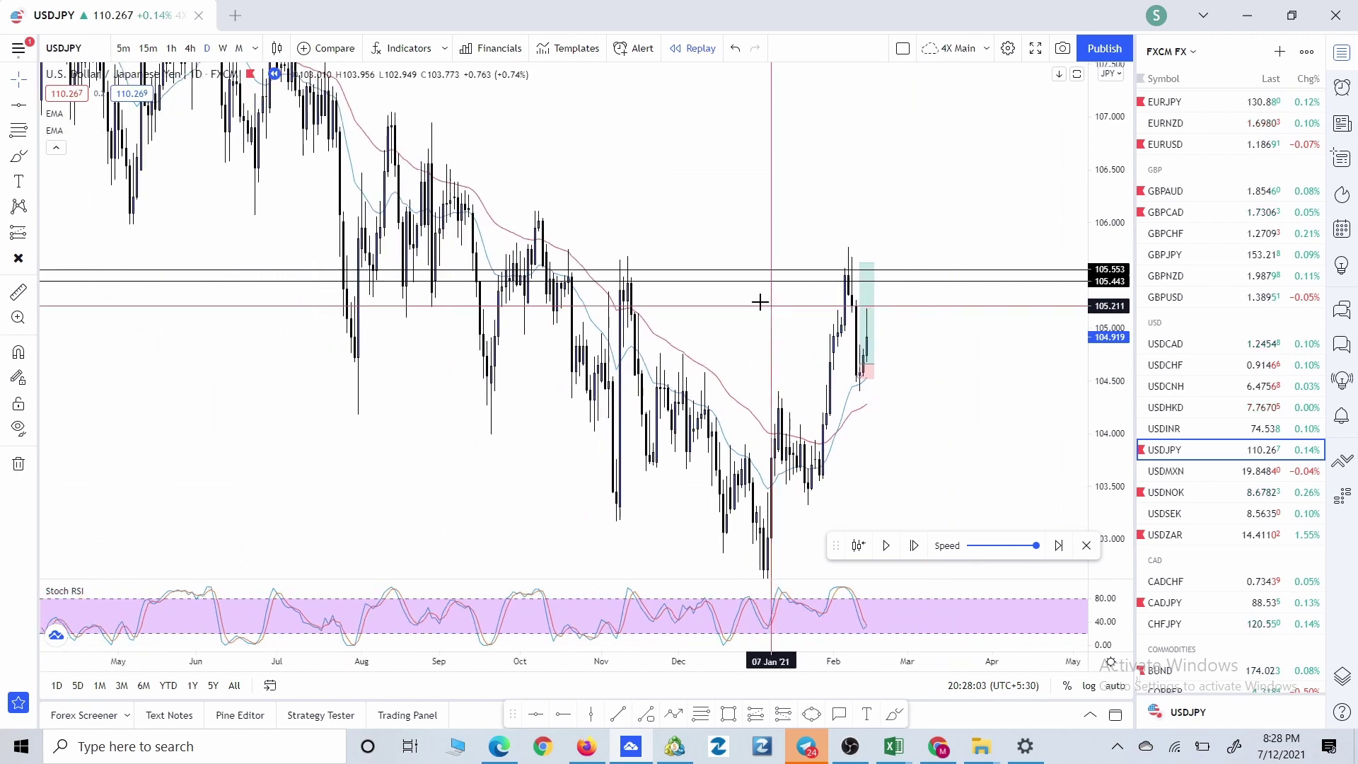
click(759, 302)
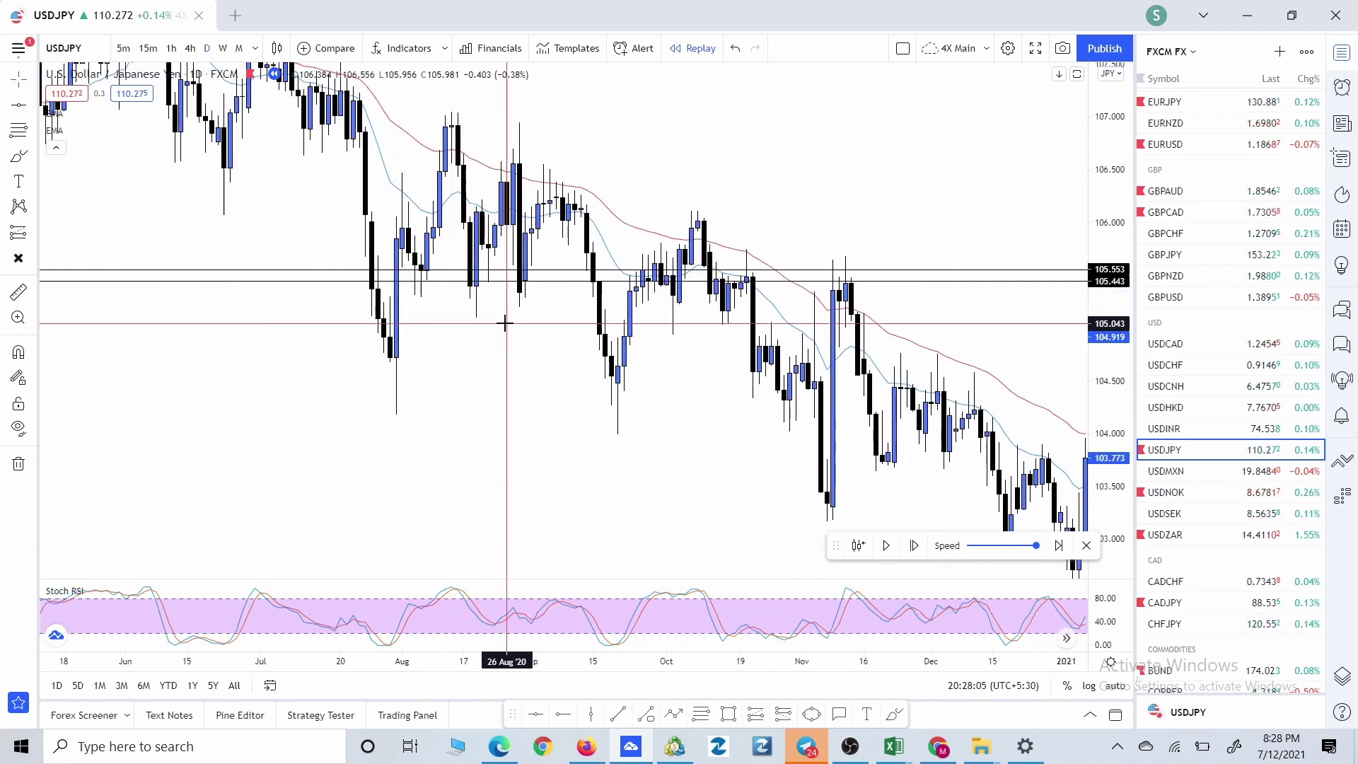
drag(505, 323, 336, 324)
drag(817, 305, 524, 291)
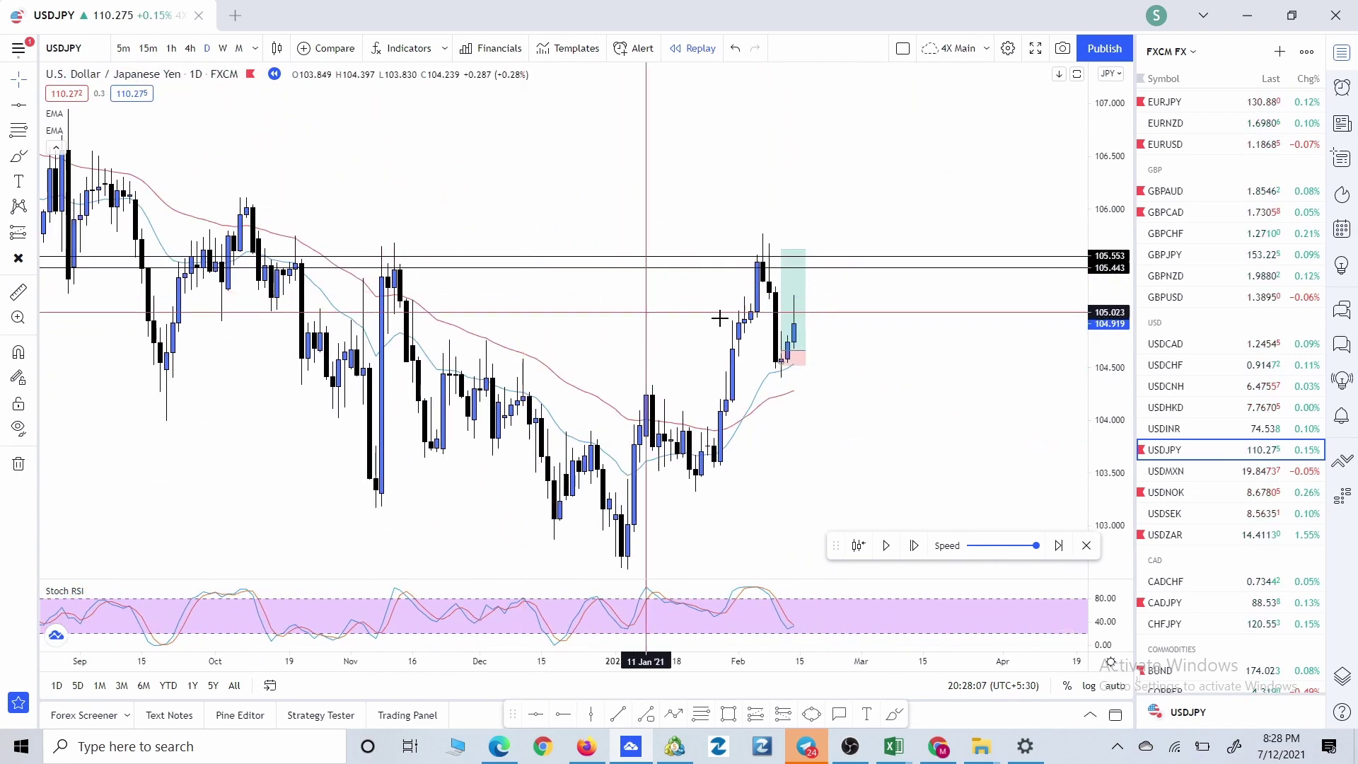
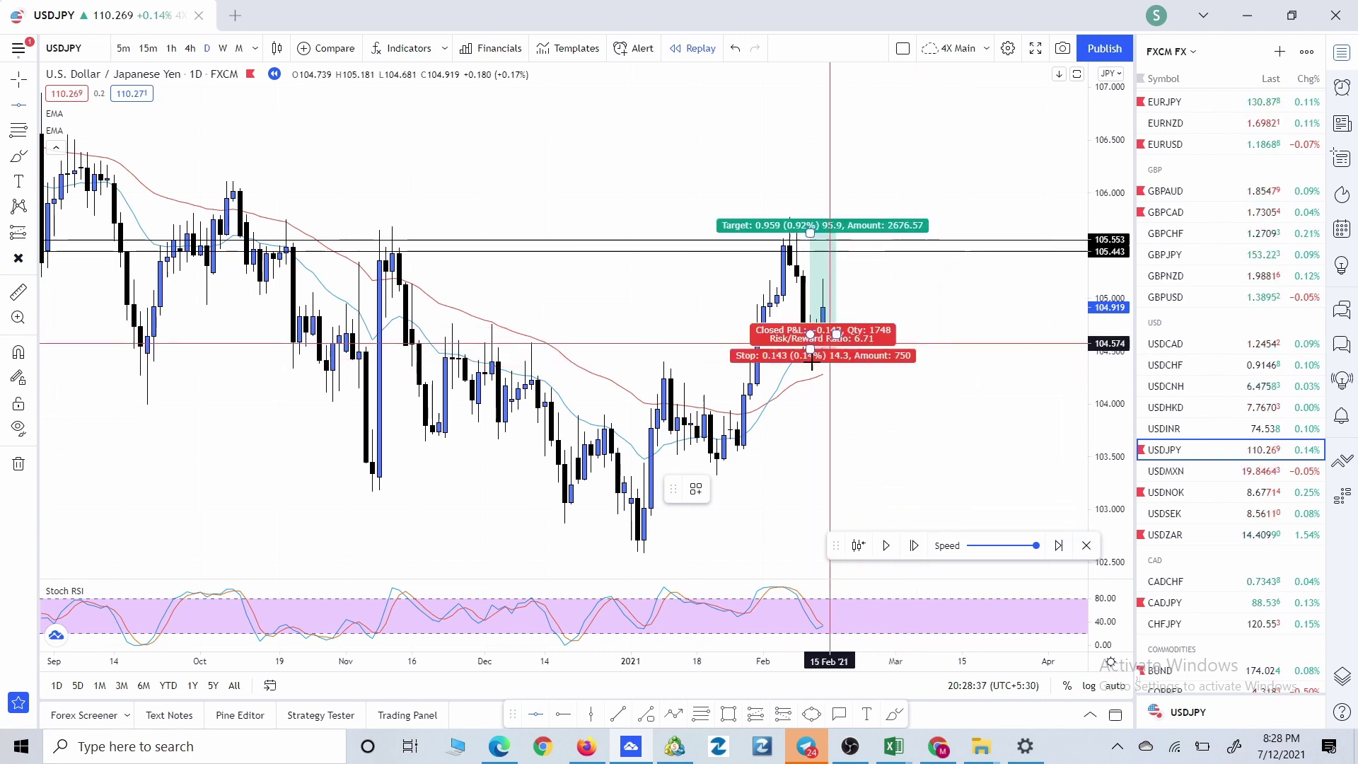
Step: Place a horizontal line at 104.534 at the February 2021 pullback low and compare it with the 2020 candles
click(893, 348)
mouse_move(889, 400)
mouse_down()
mouse_move(889, 434)
mouse_move(933, 430)
mouse_up()
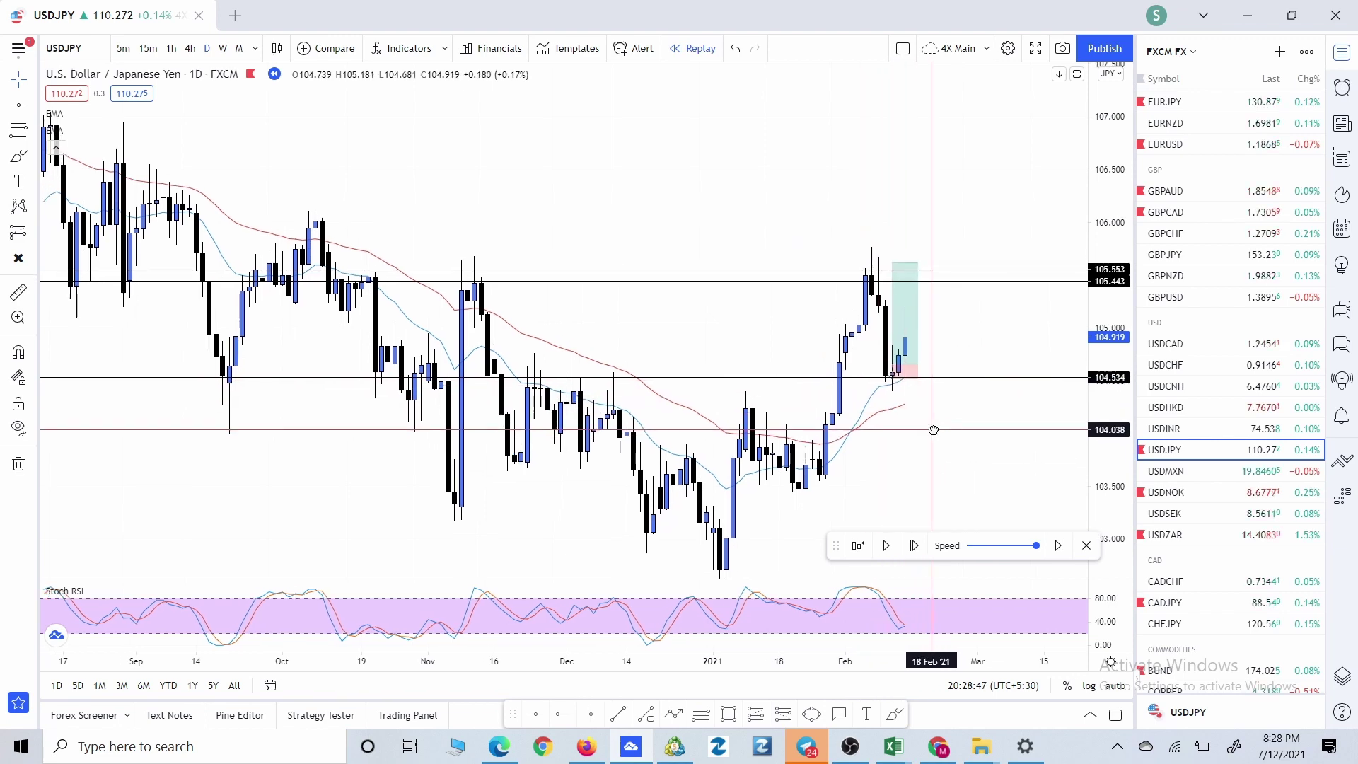
scroll(933, 428, down, 5)
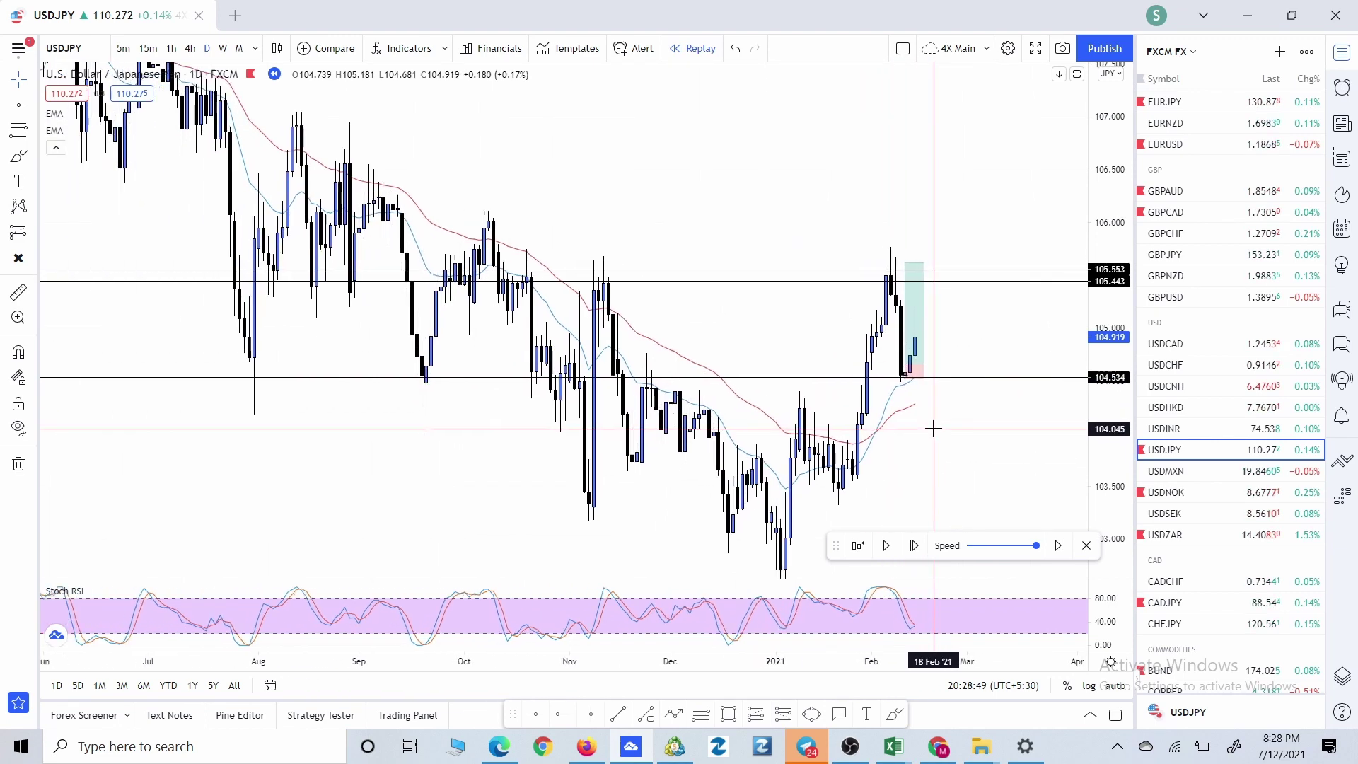
scroll(932, 429, up, 4)
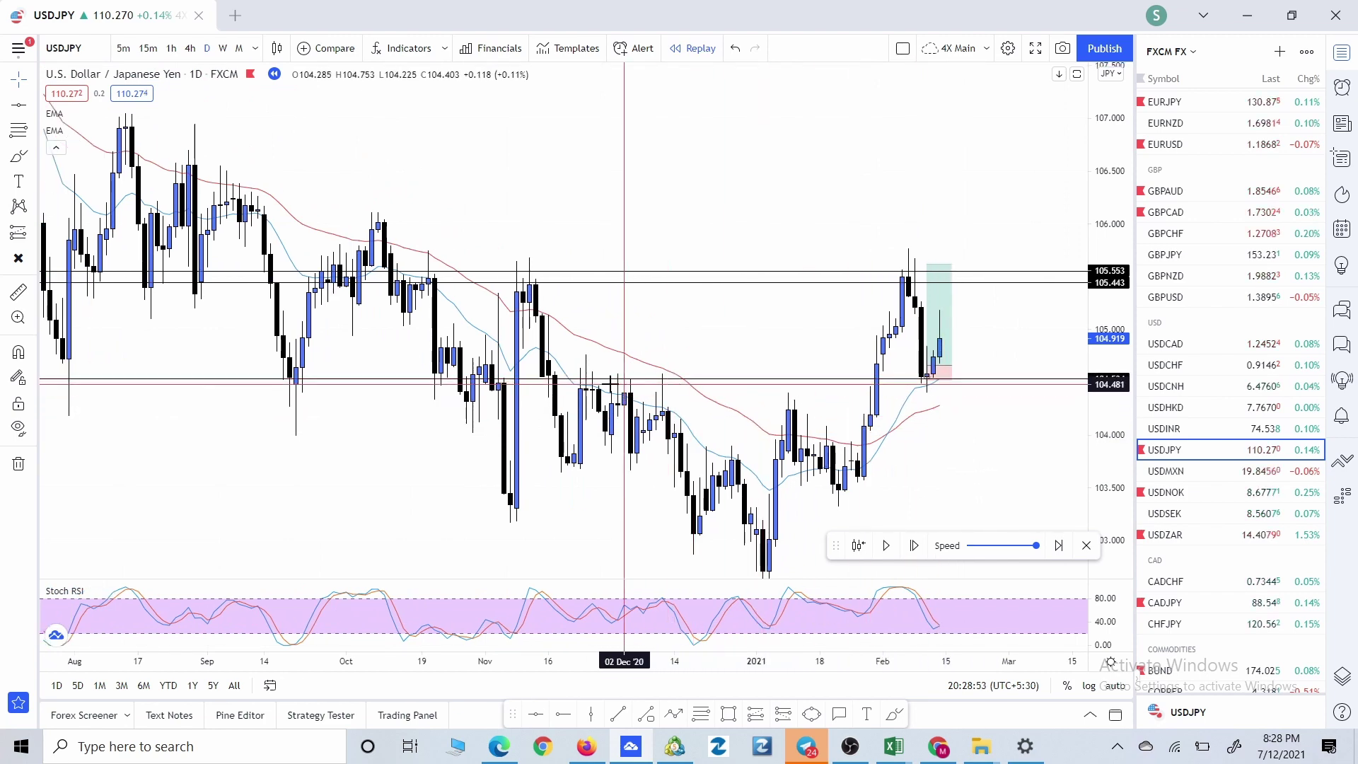
drag(237, 394, 420, 419)
scroll(403, 396, down, 7)
scroll(647, 439, up, 5)
scroll(886, 418, up, 2)
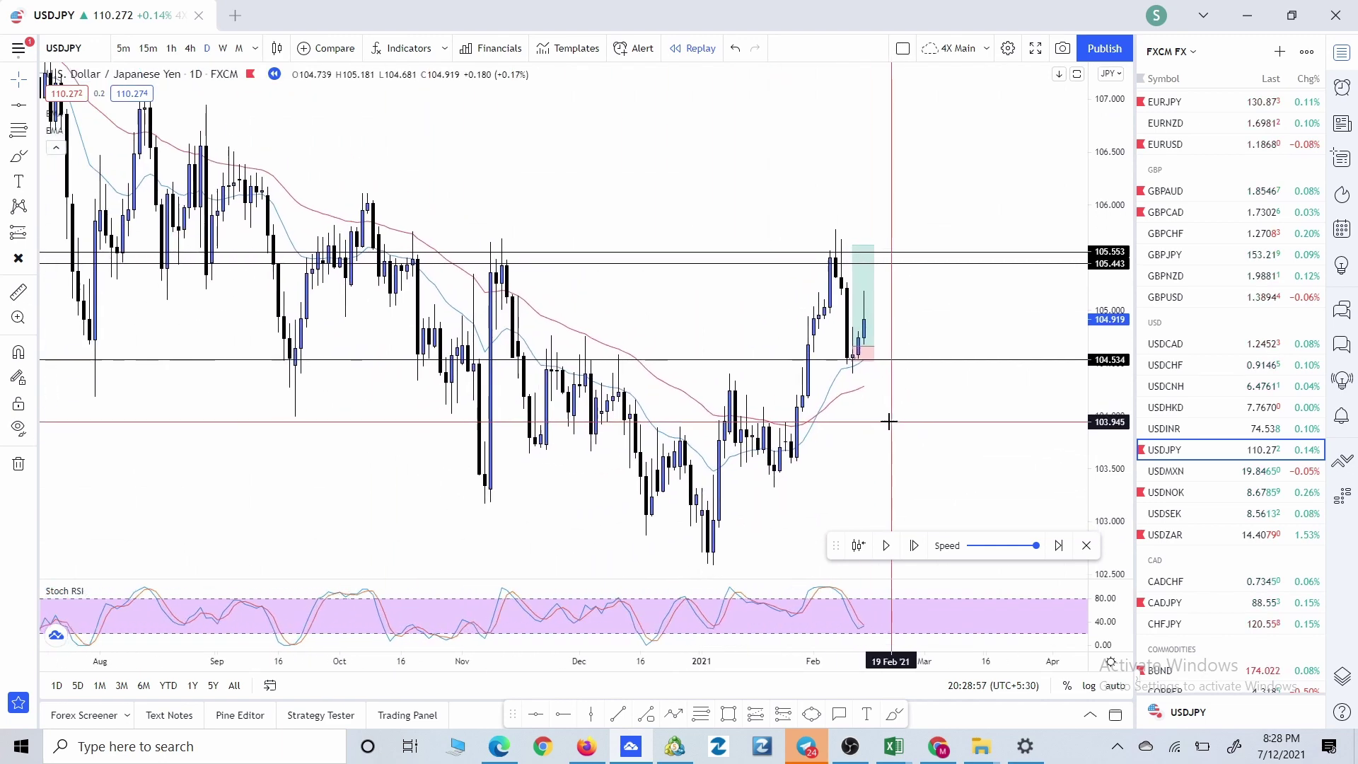
Step: Bound the pullback support area with horizontal lines at 104.588 and 104.485, and shade between them with a rectangle starting 8 January 2021
drag(1108, 414, 1107, 348)
drag(988, 425, 973, 440)
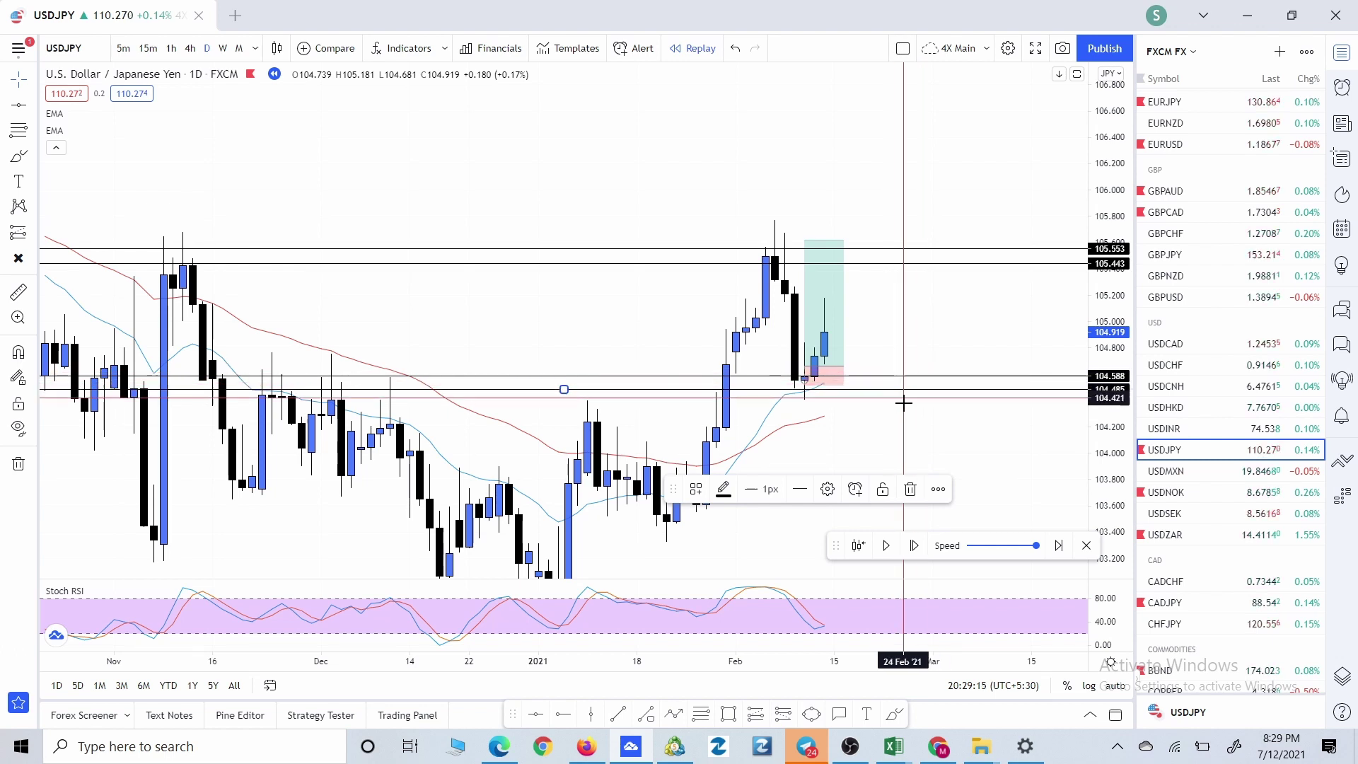
drag(912, 417, 913, 424)
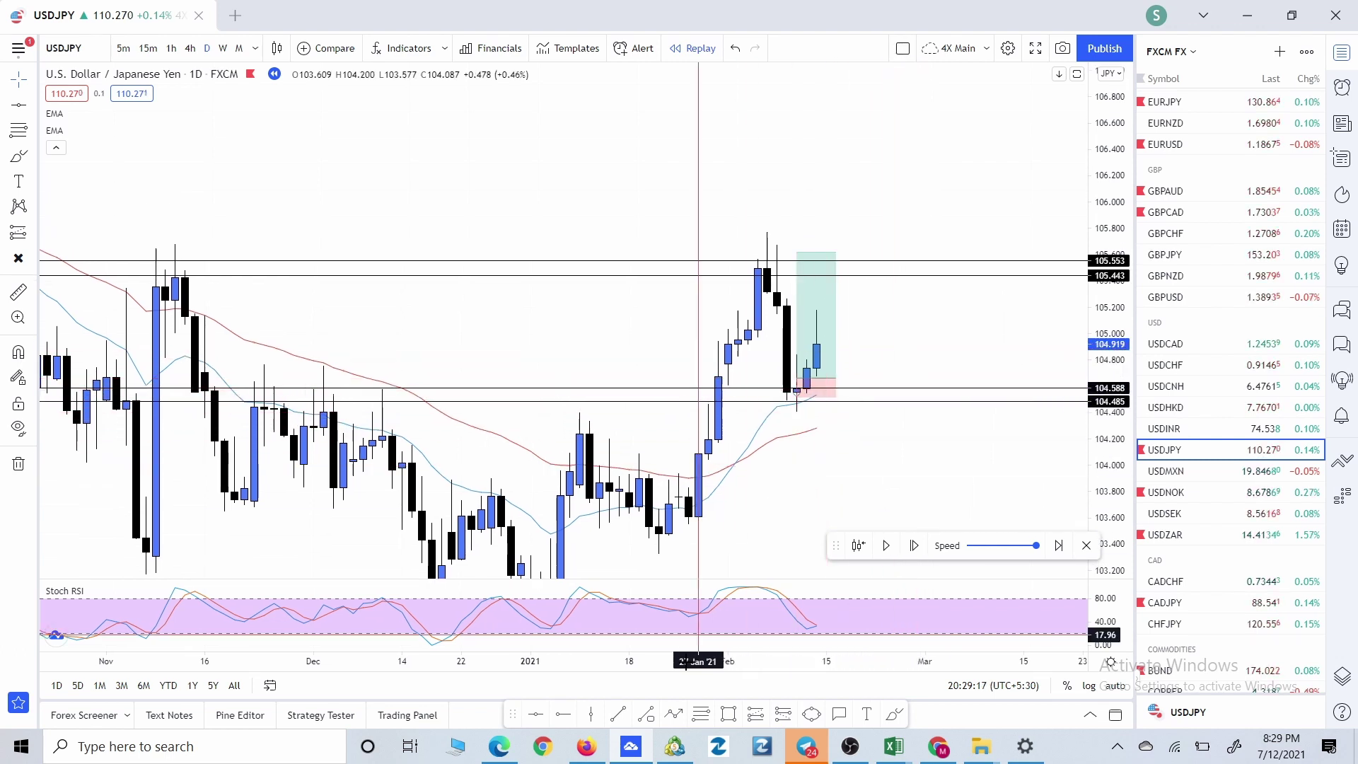
click(570, 388)
click(966, 400)
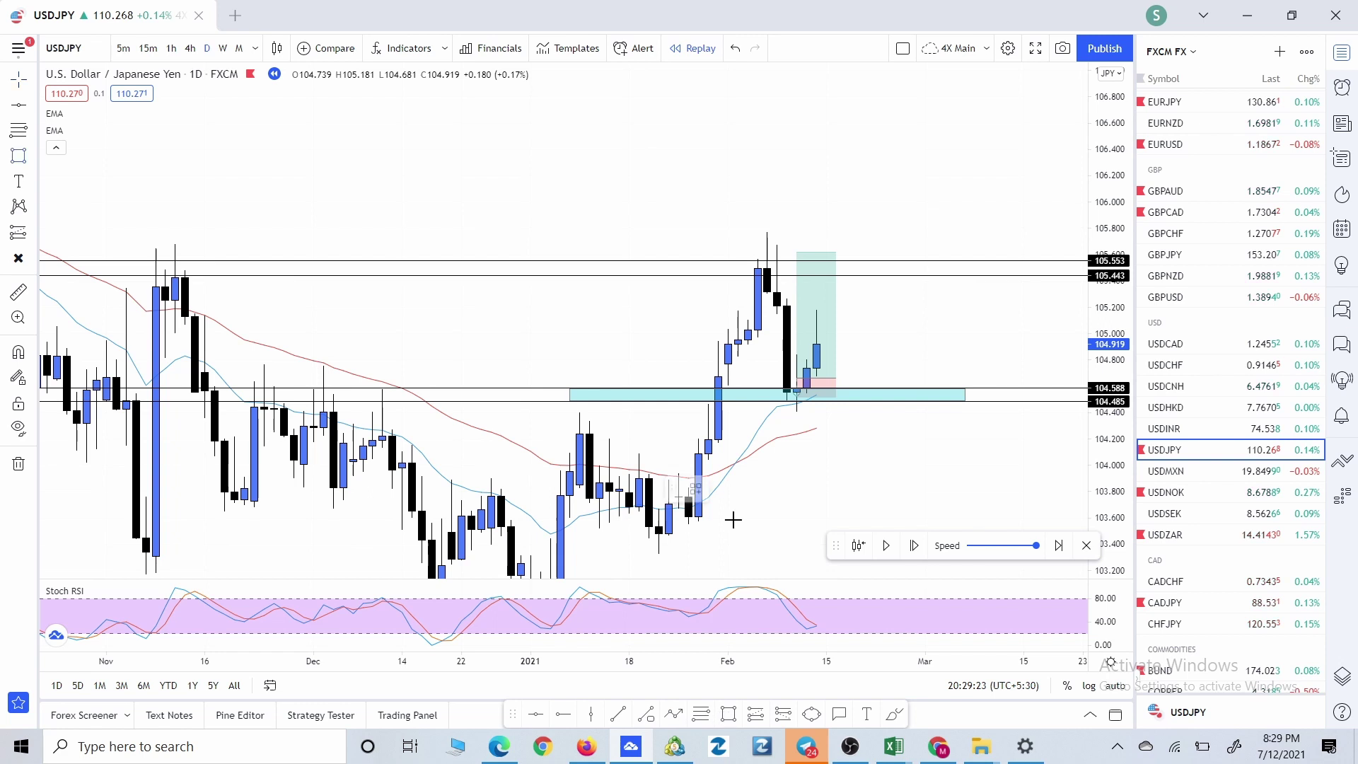
Step: Draw a rectangle between the 105.443 and 105.553 lines from 12 January to 26 February 2021 and fill it red
drag(643, 276, 592, 275)
click(591, 275)
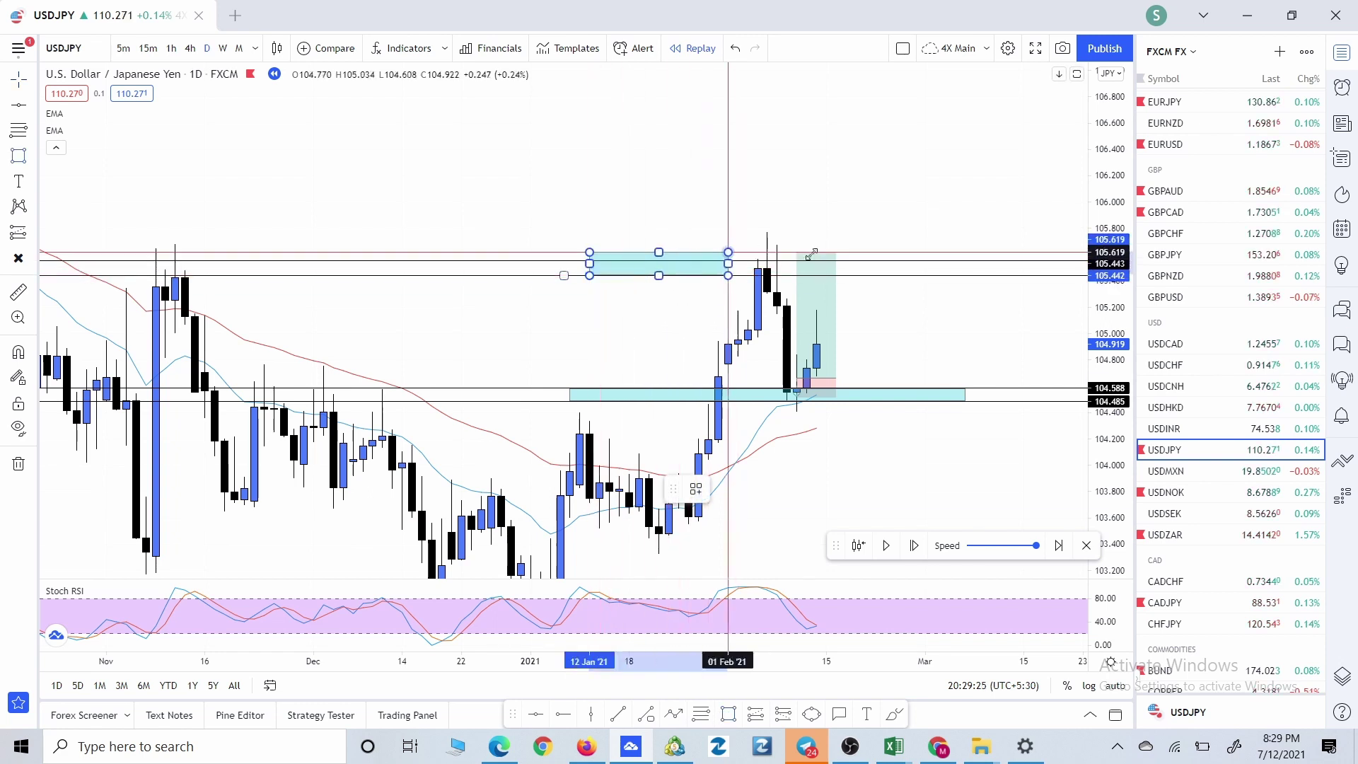
click(917, 260)
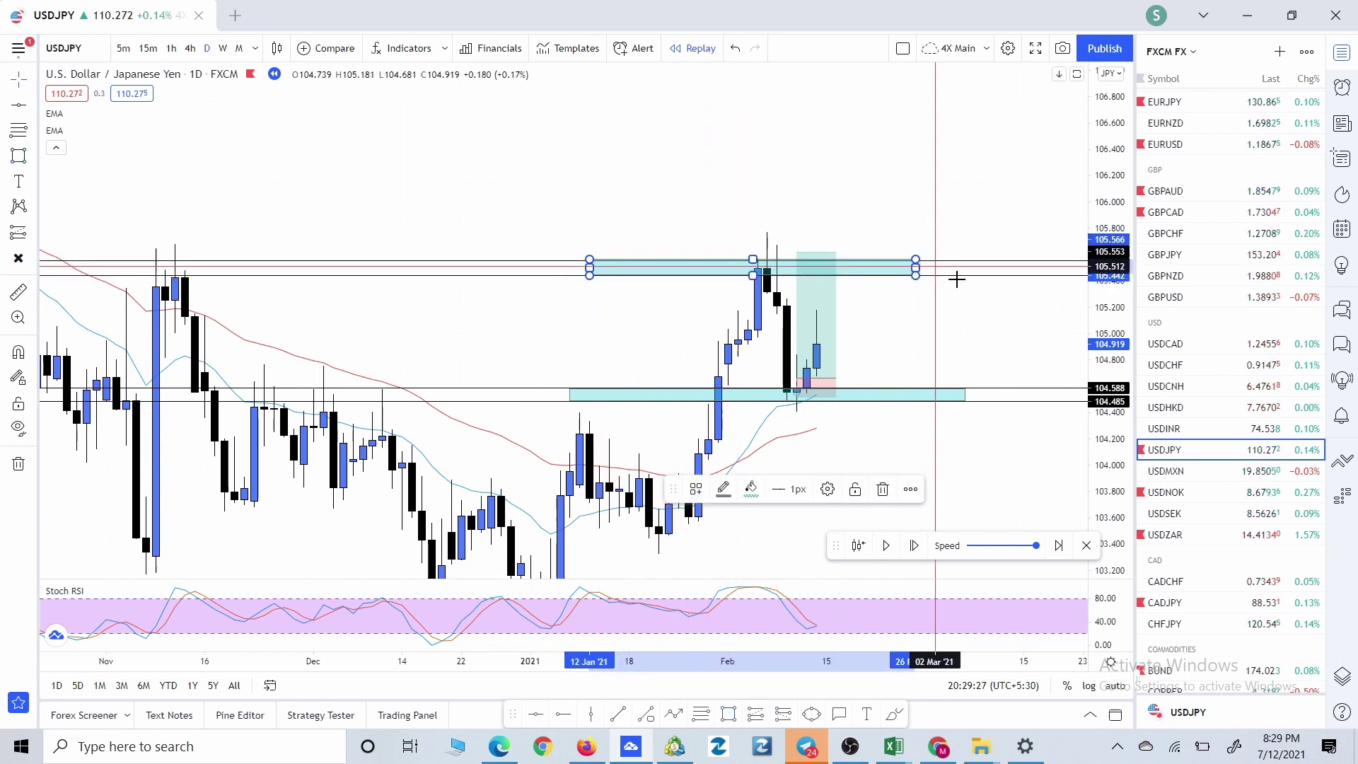
click(752, 489)
click(751, 537)
click(903, 327)
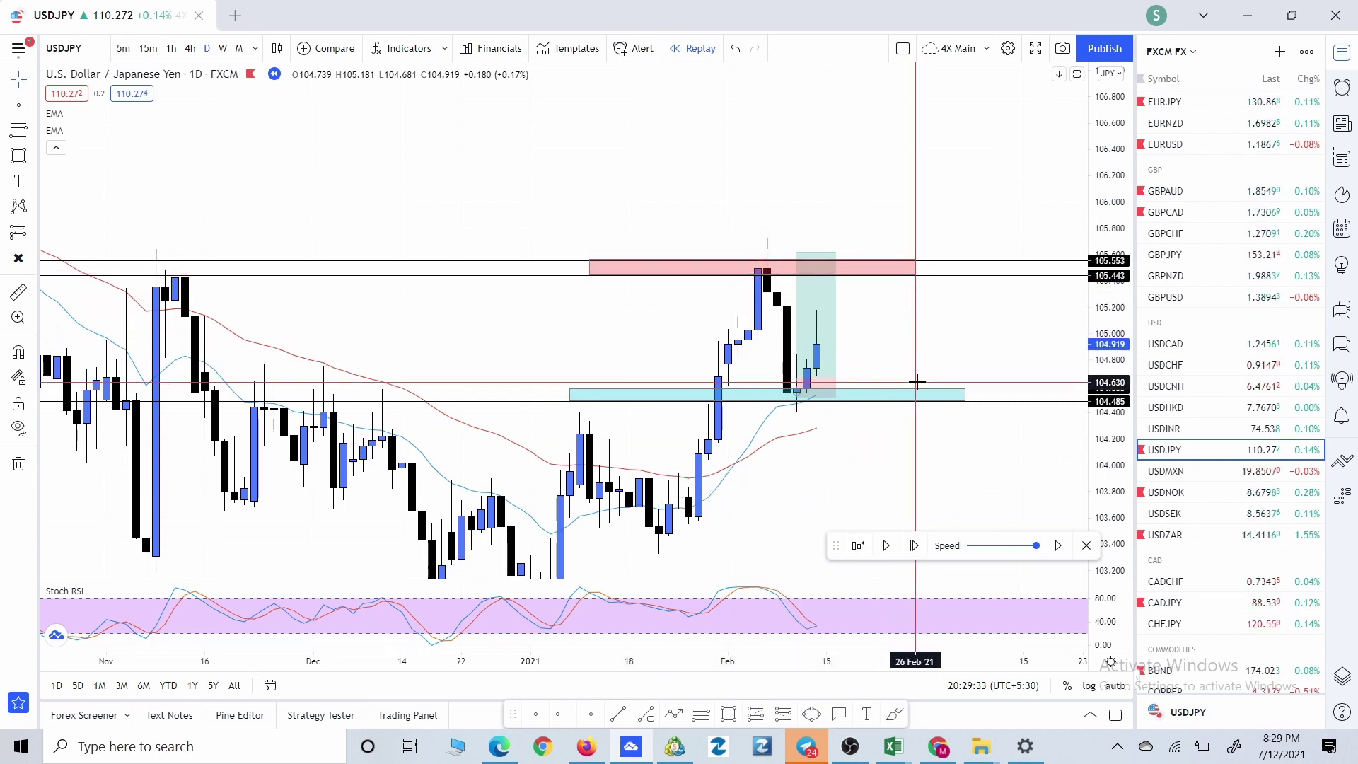
Step: Trace the swings from the January 2021 low to a projected move above the red zone as a path, and delete it
drag(925, 354, 909, 376)
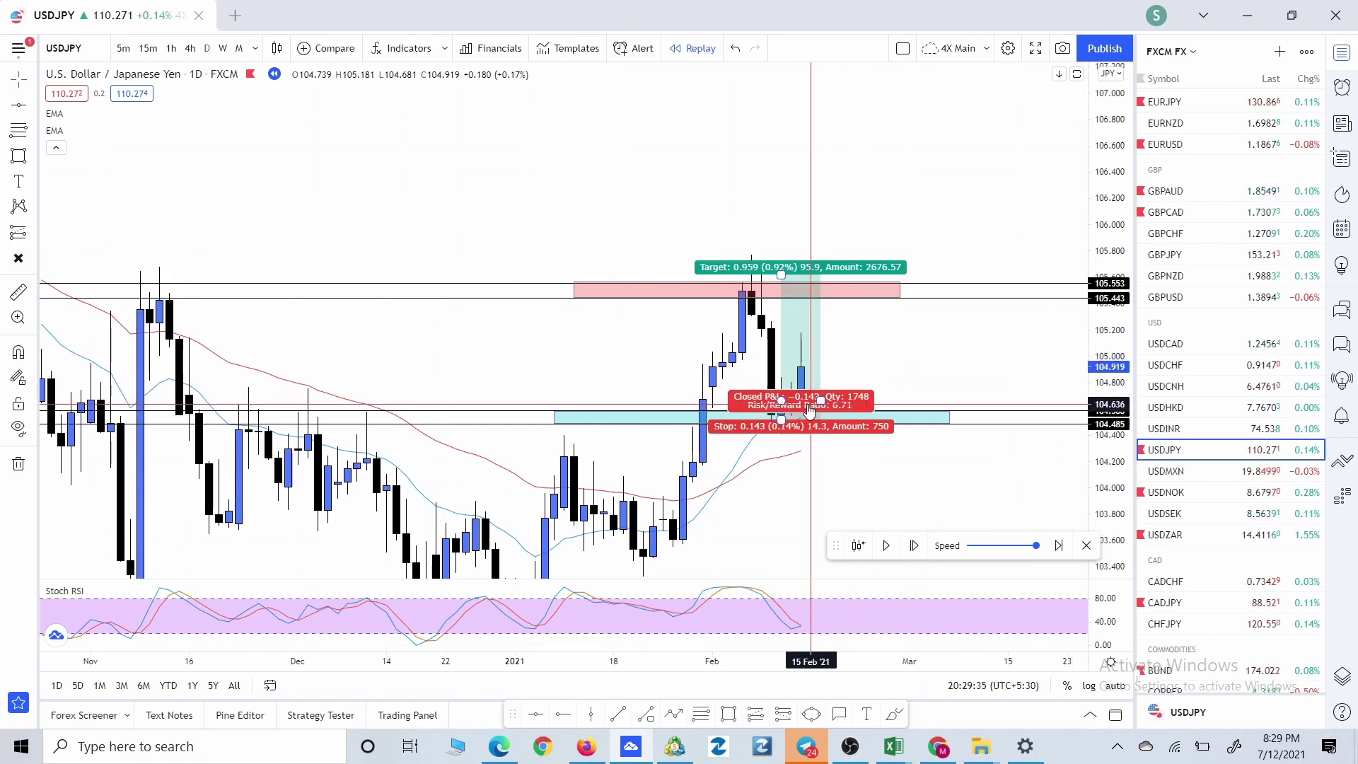
scroll(948, 322, down, 4)
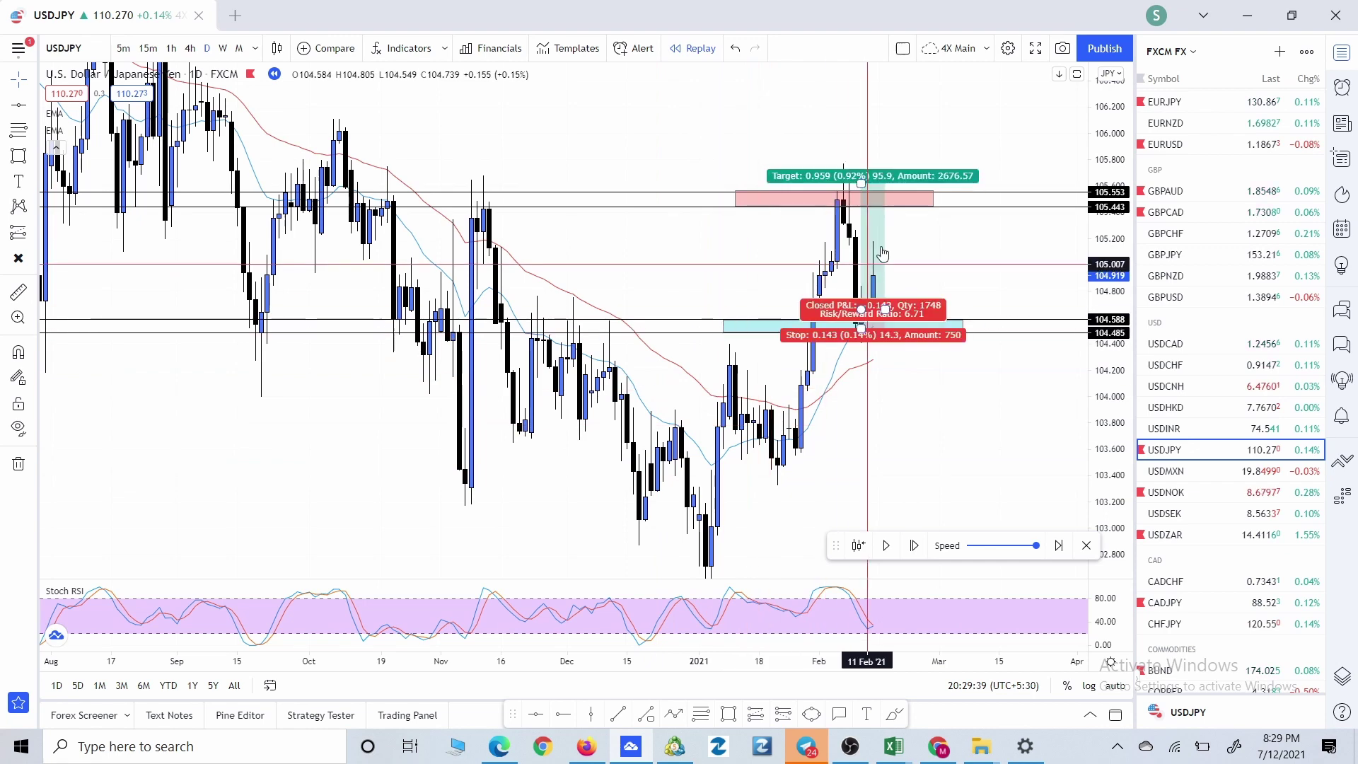
drag(904, 373, 884, 328)
scroll(796, 416, up, 4)
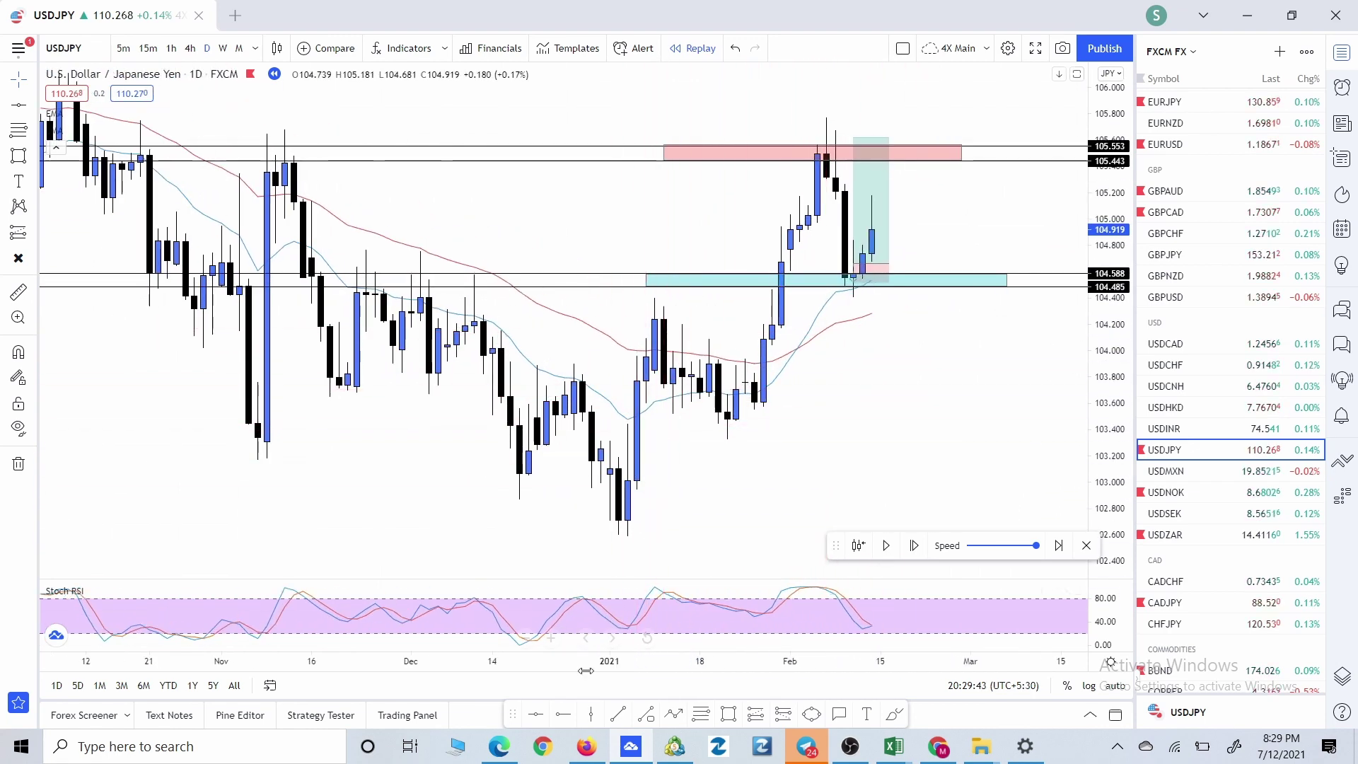
click(628, 539)
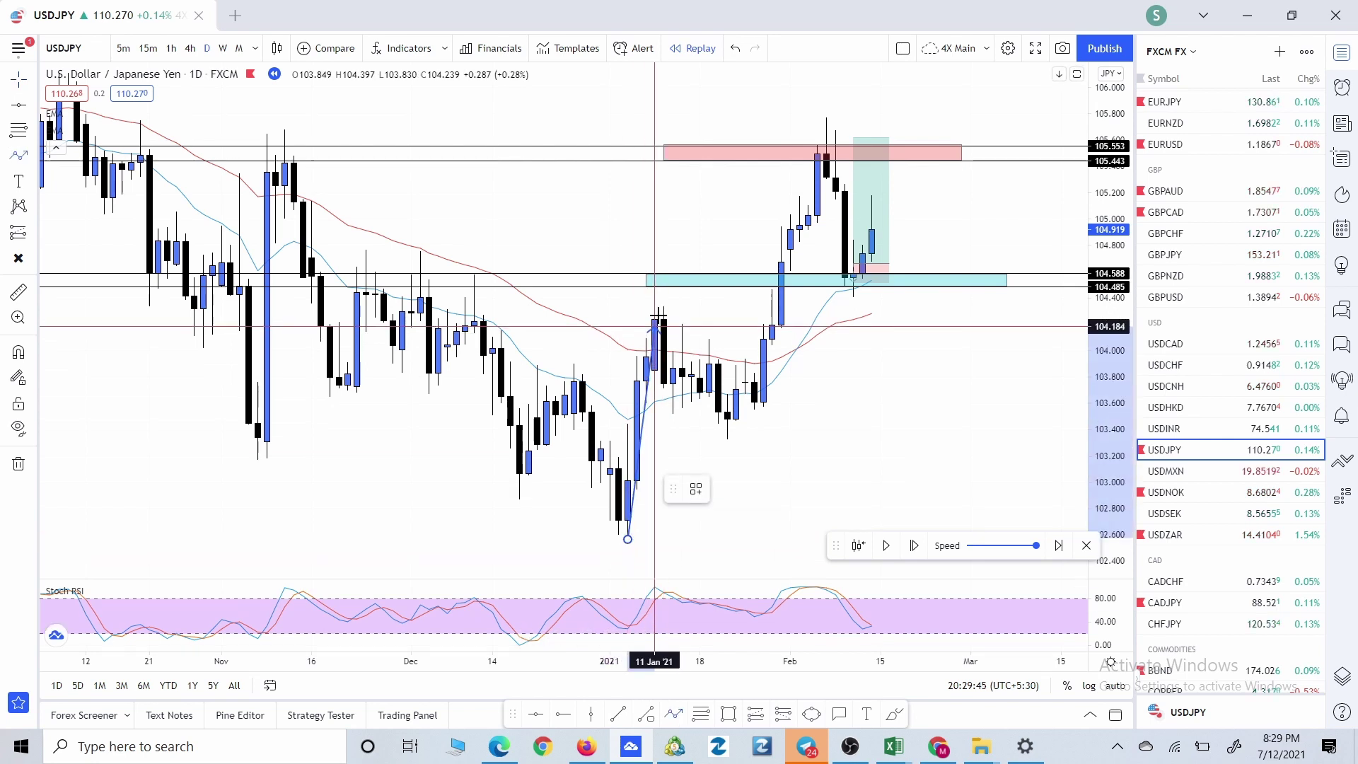
click(655, 315)
click(754, 427)
click(826, 136)
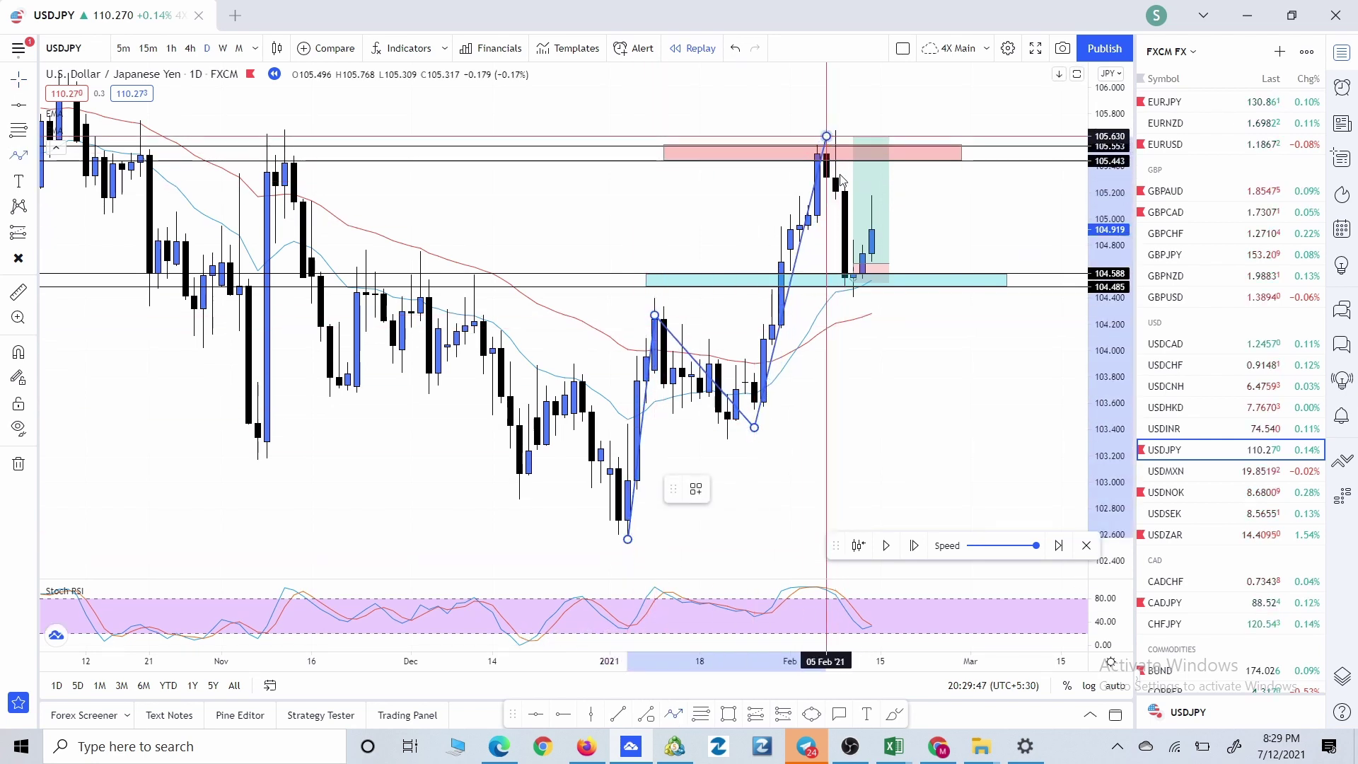
click(871, 278)
double_click(961, 109)
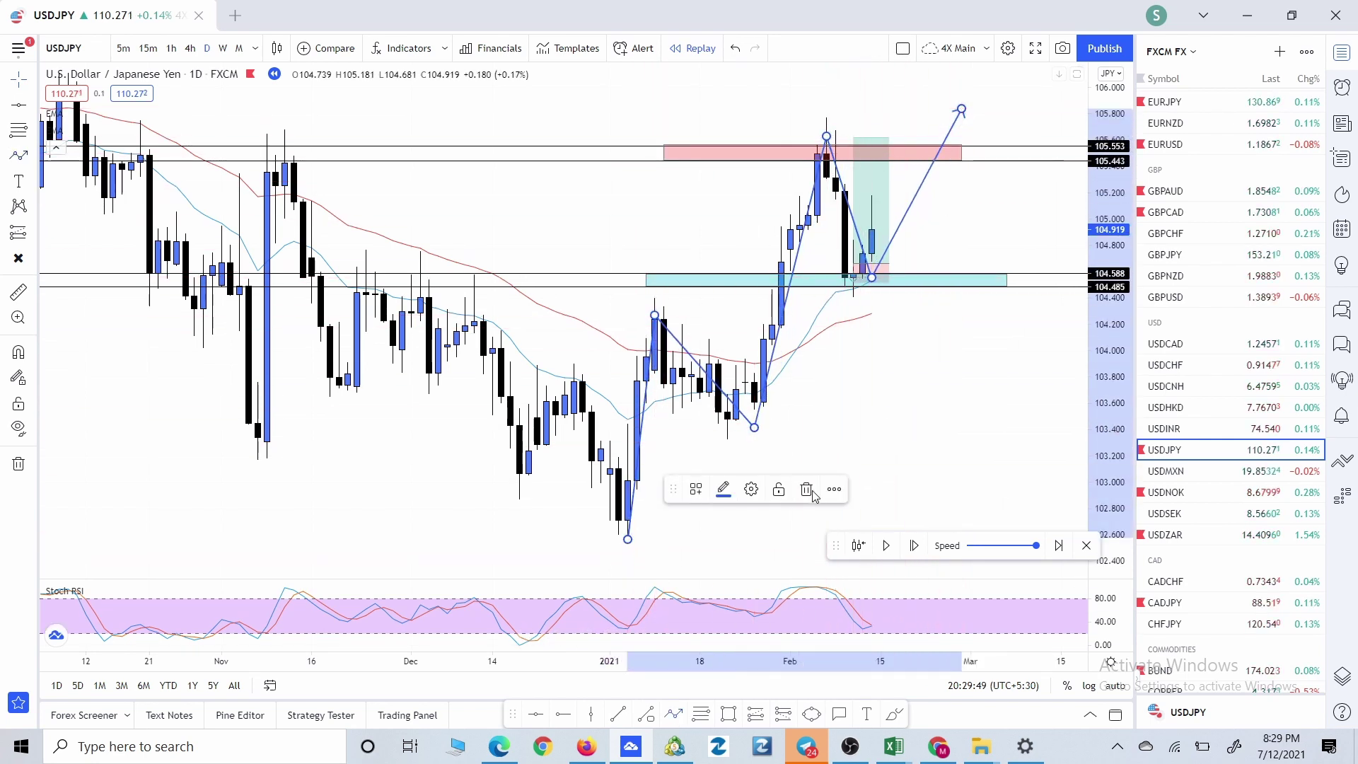
key(Delete)
Step: Examine the price action around the long trade between the blue support zone and the red resistance zone
scroll(954, 407, up, 2)
scroll(943, 424, up, 1)
drag(943, 423, 924, 471)
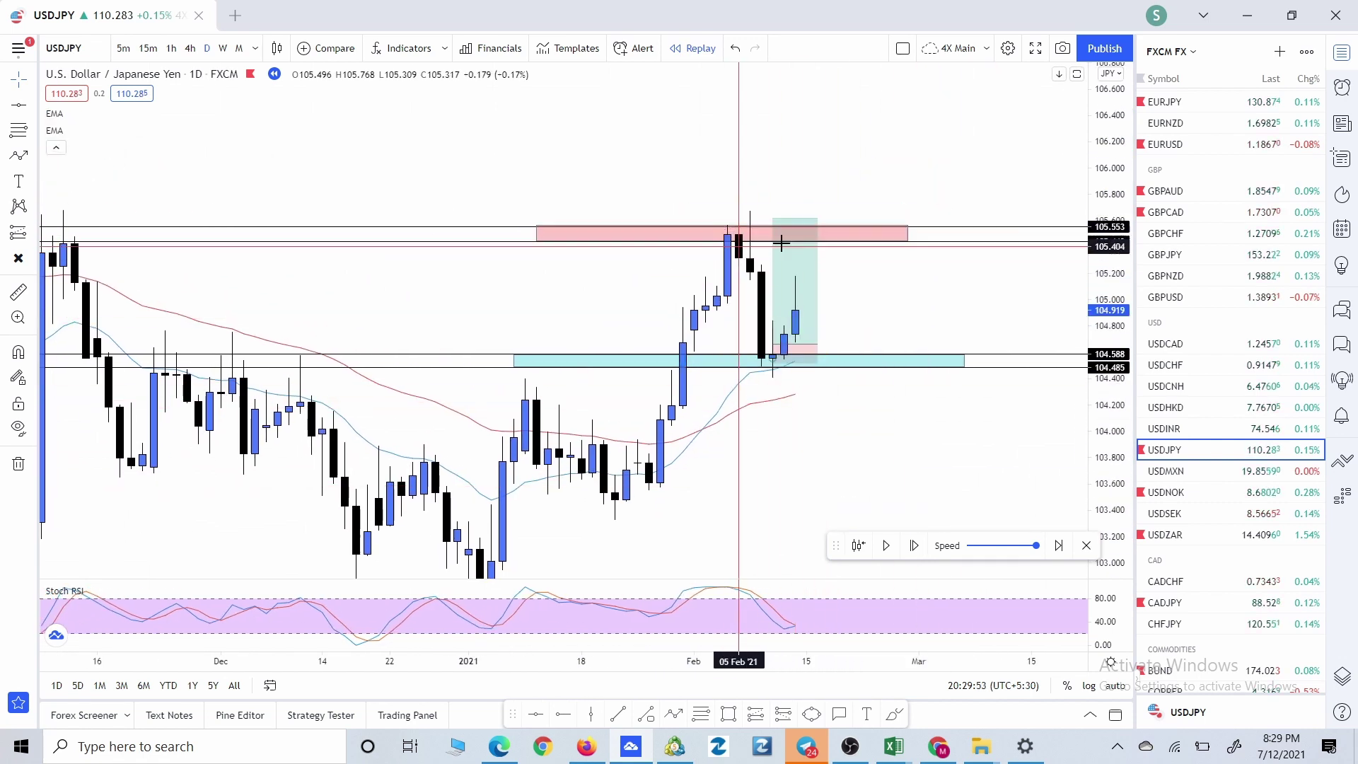
click(850, 242)
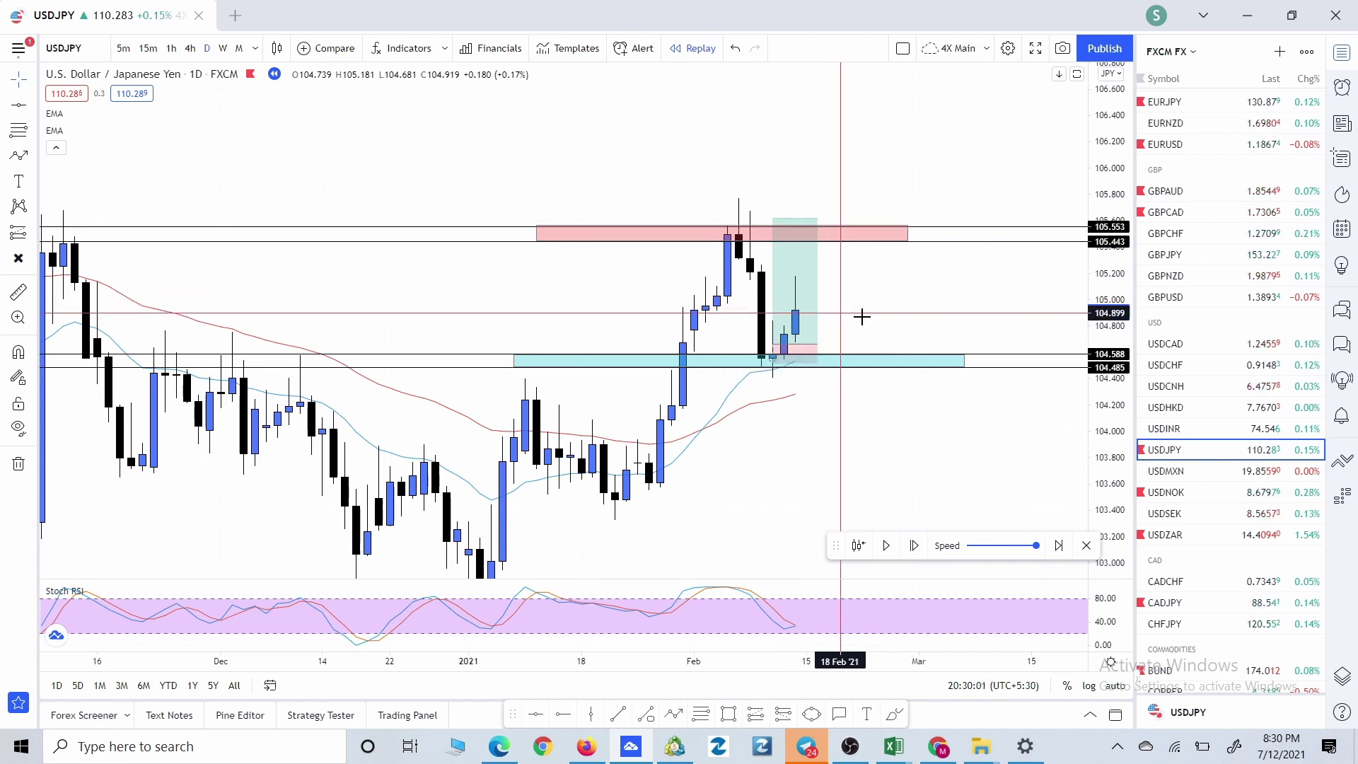
drag(982, 315, 962, 251)
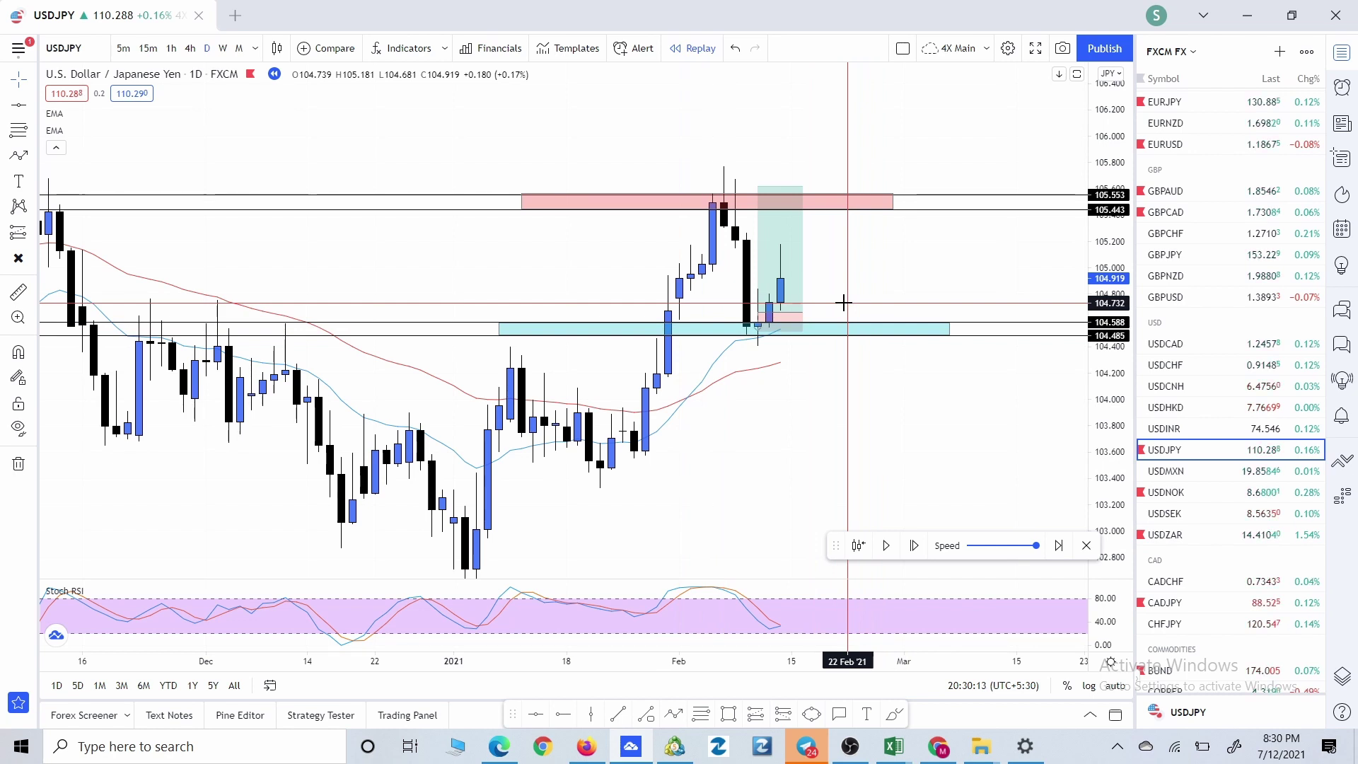
drag(855, 287, 912, 341)
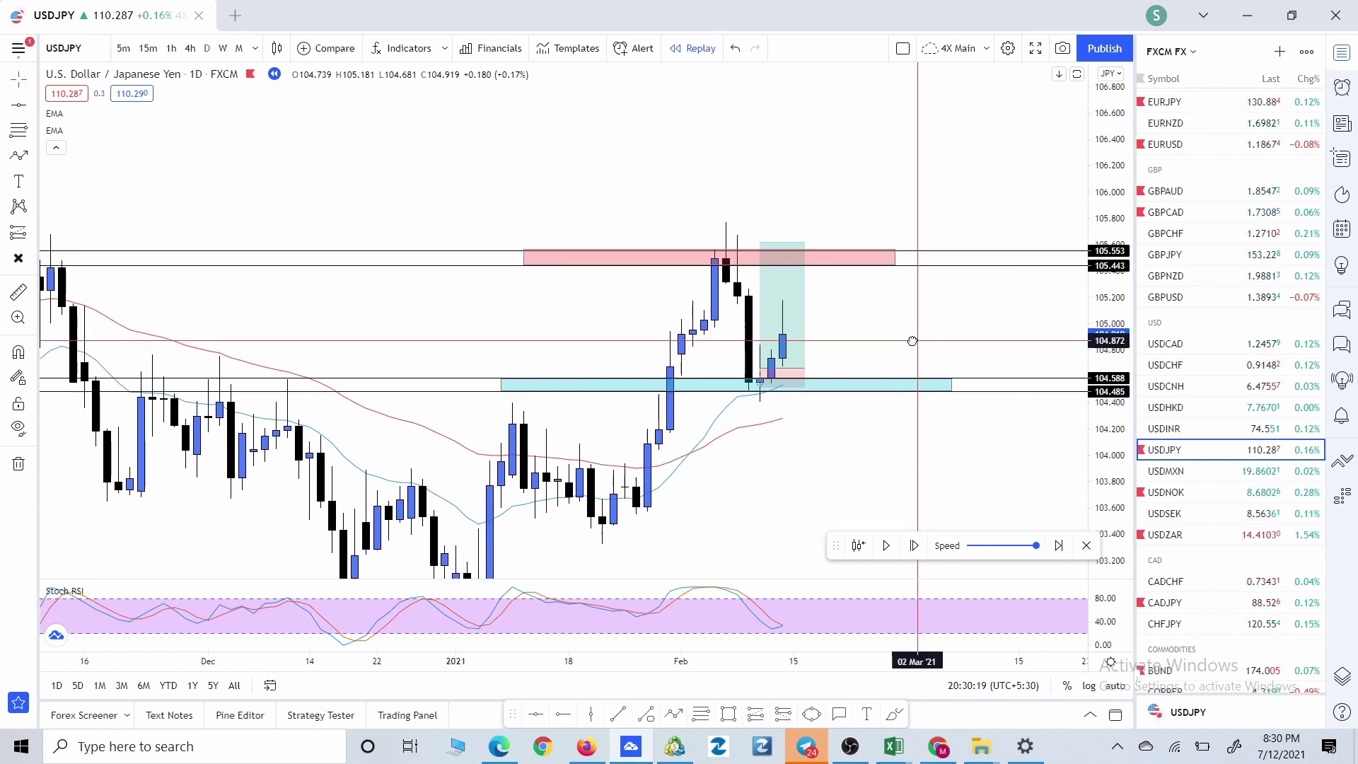
drag(914, 333, 912, 355)
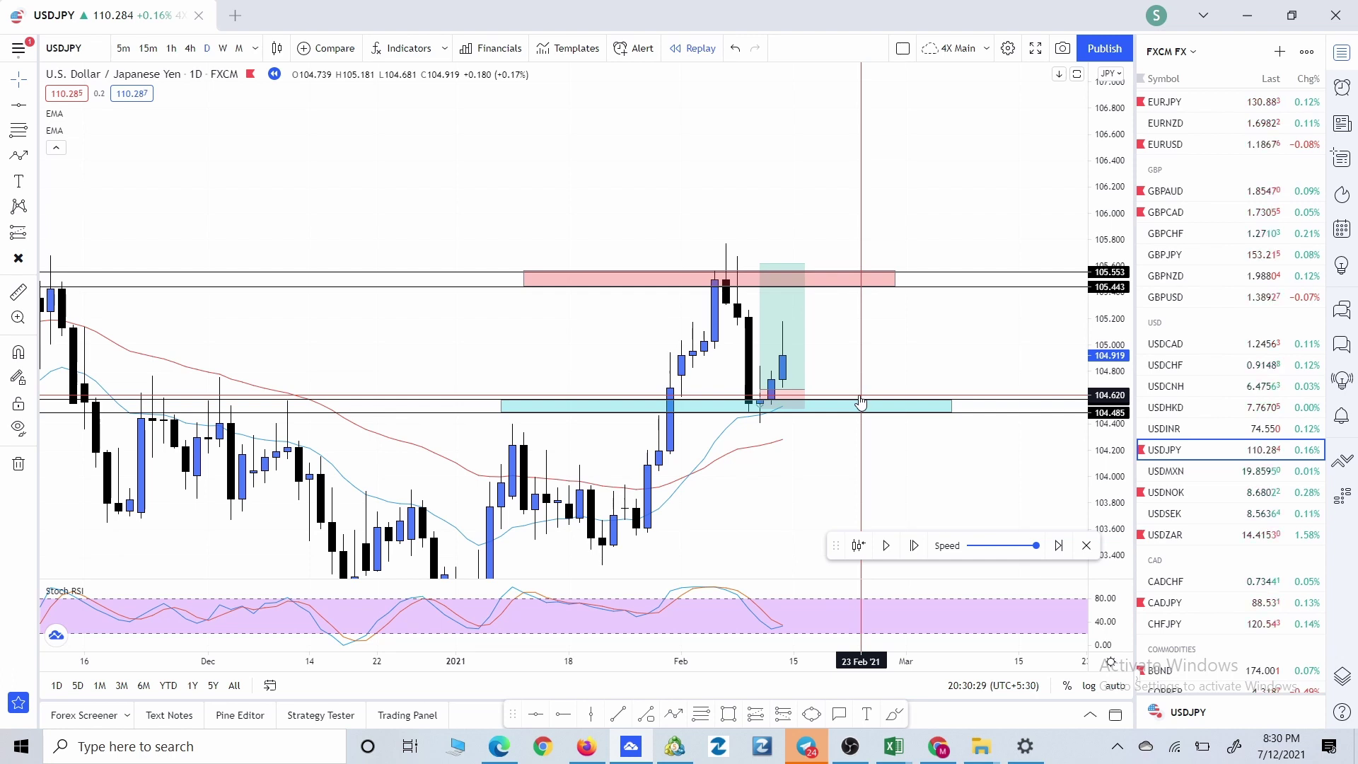
drag(892, 350, 904, 386)
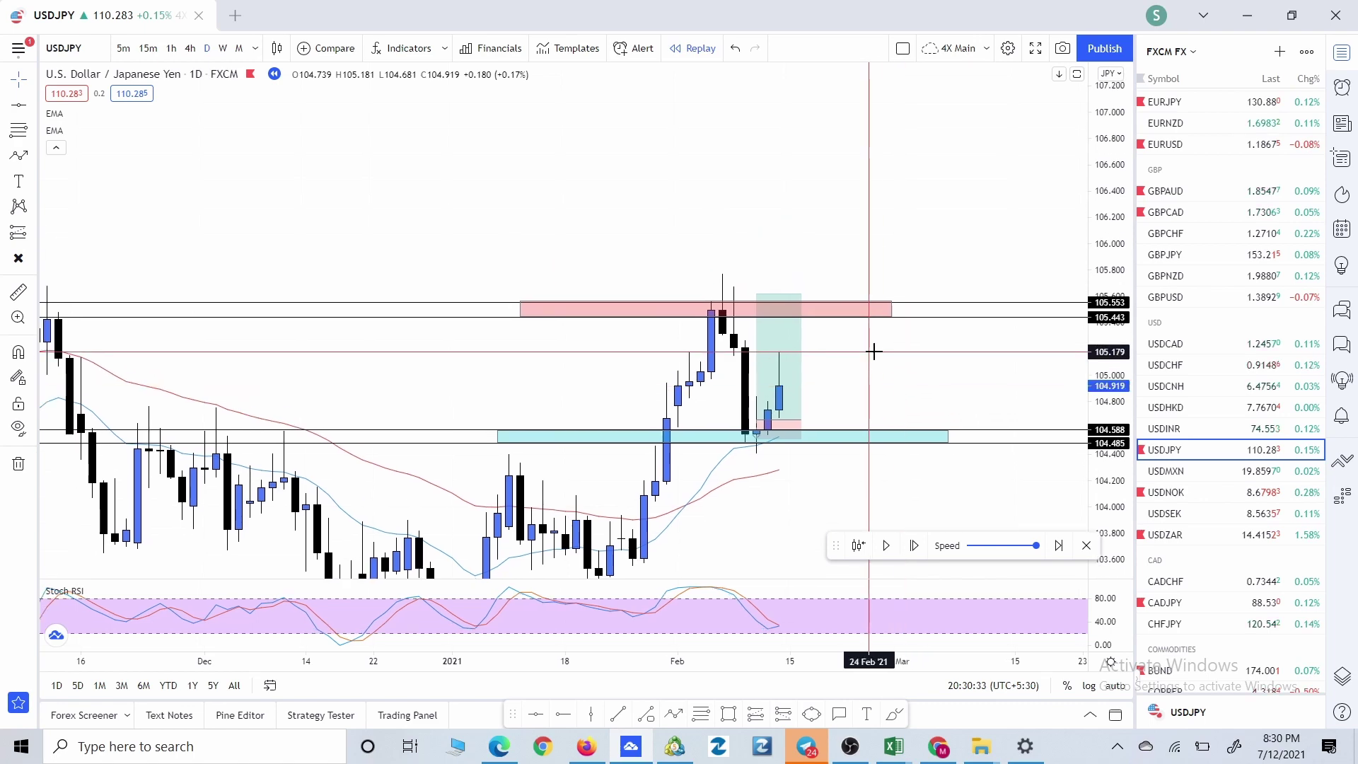
scroll(940, 375, down, 5)
scroll(940, 376, down, 3)
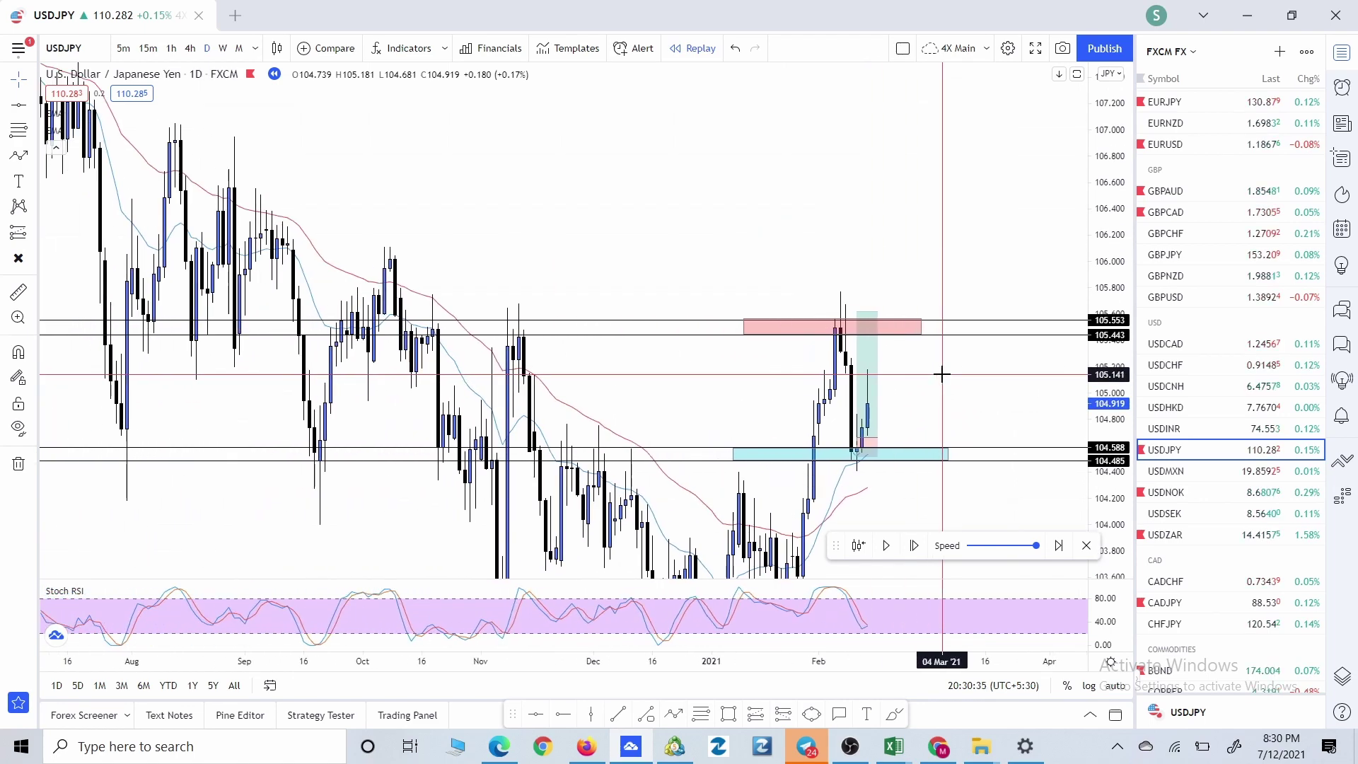
drag(1016, 305, 994, 318)
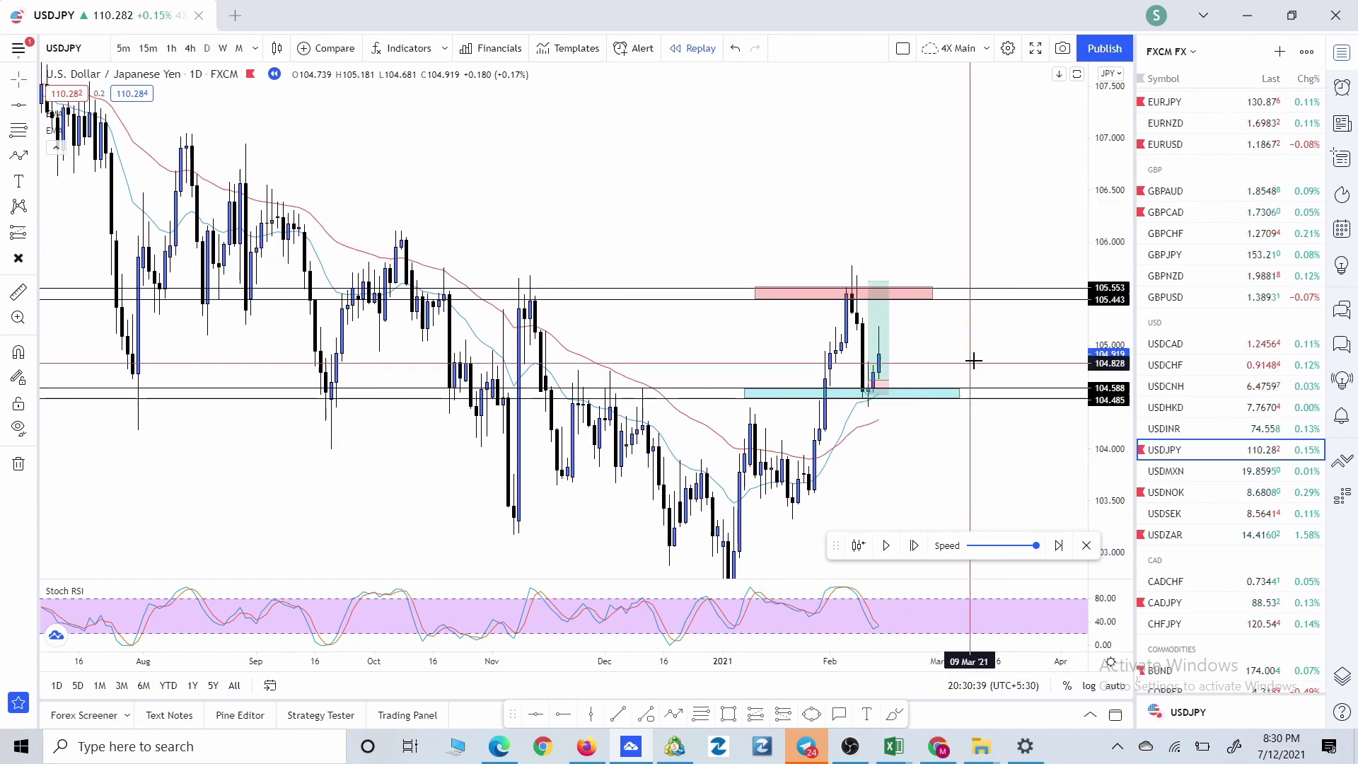
scroll(958, 346, up, 3)
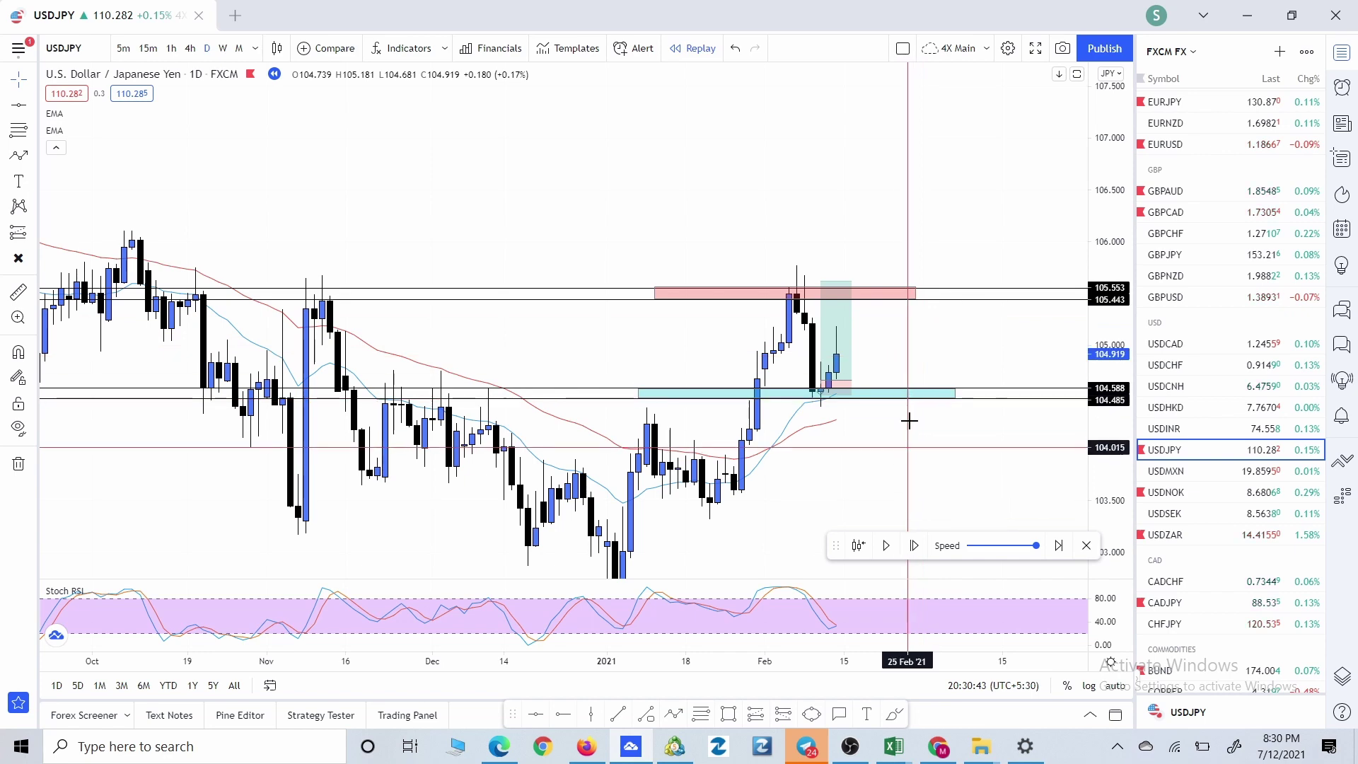
Step: Place a horizontal line at 106.002 near the October 2020 swing high and compare it with the earlier 2020 candles
scroll(943, 324, down, 4)
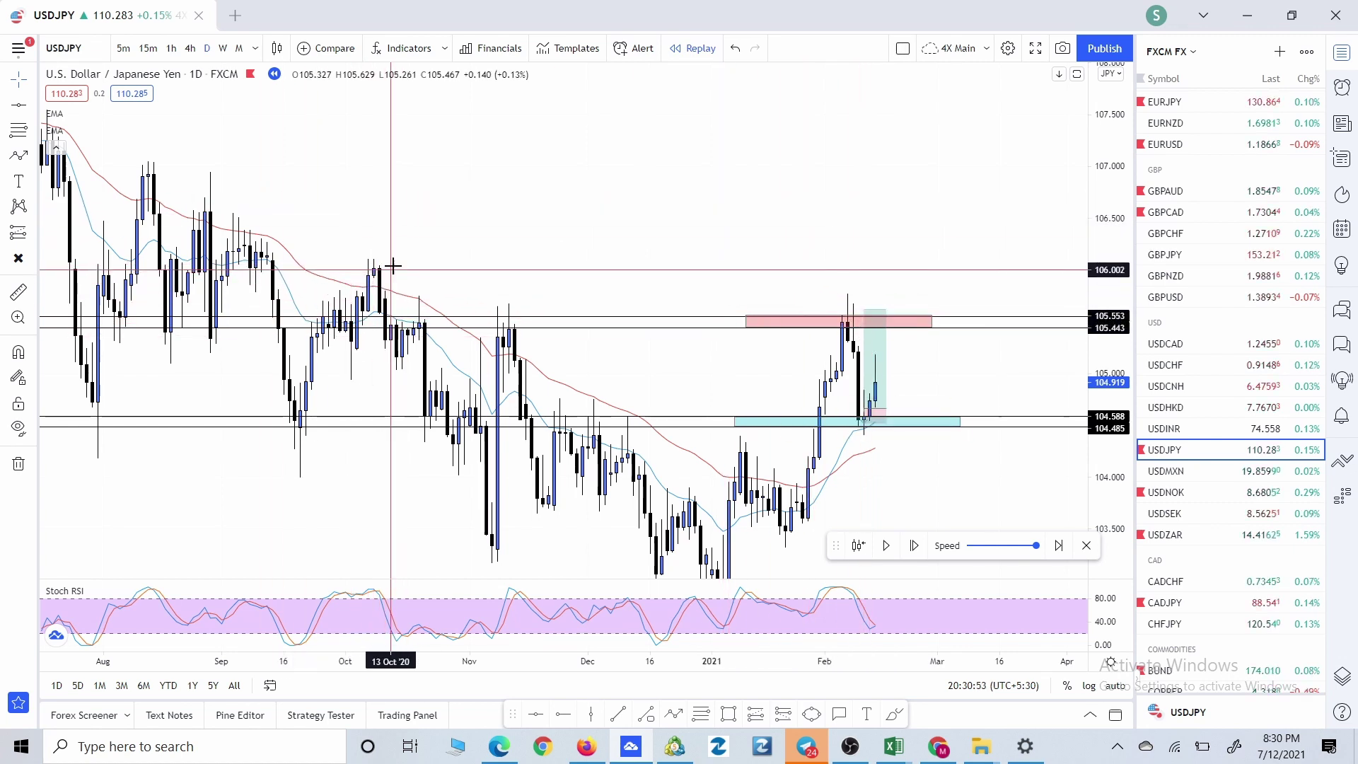
drag(427, 246, 431, 246)
click(535, 718)
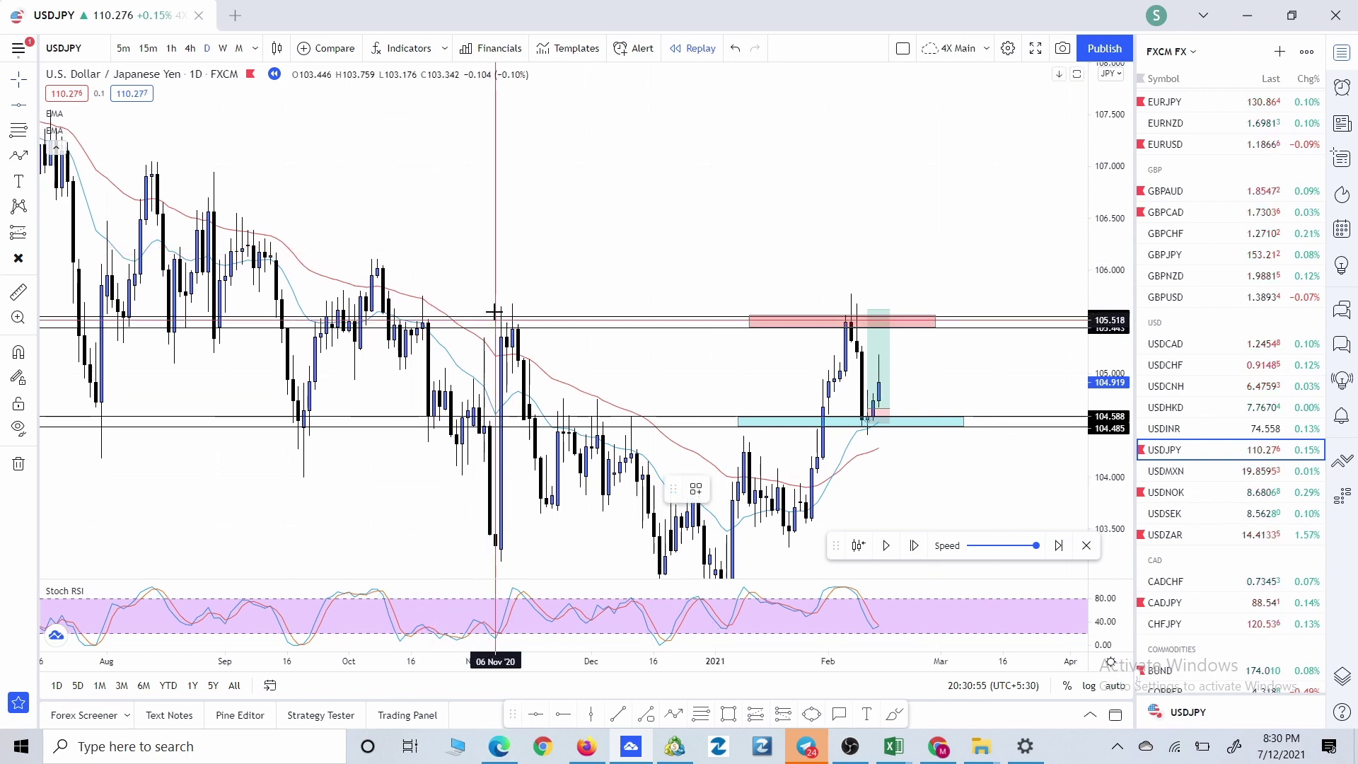
click(497, 269)
drag(525, 239, 631, 230)
scroll(631, 229, down, 5)
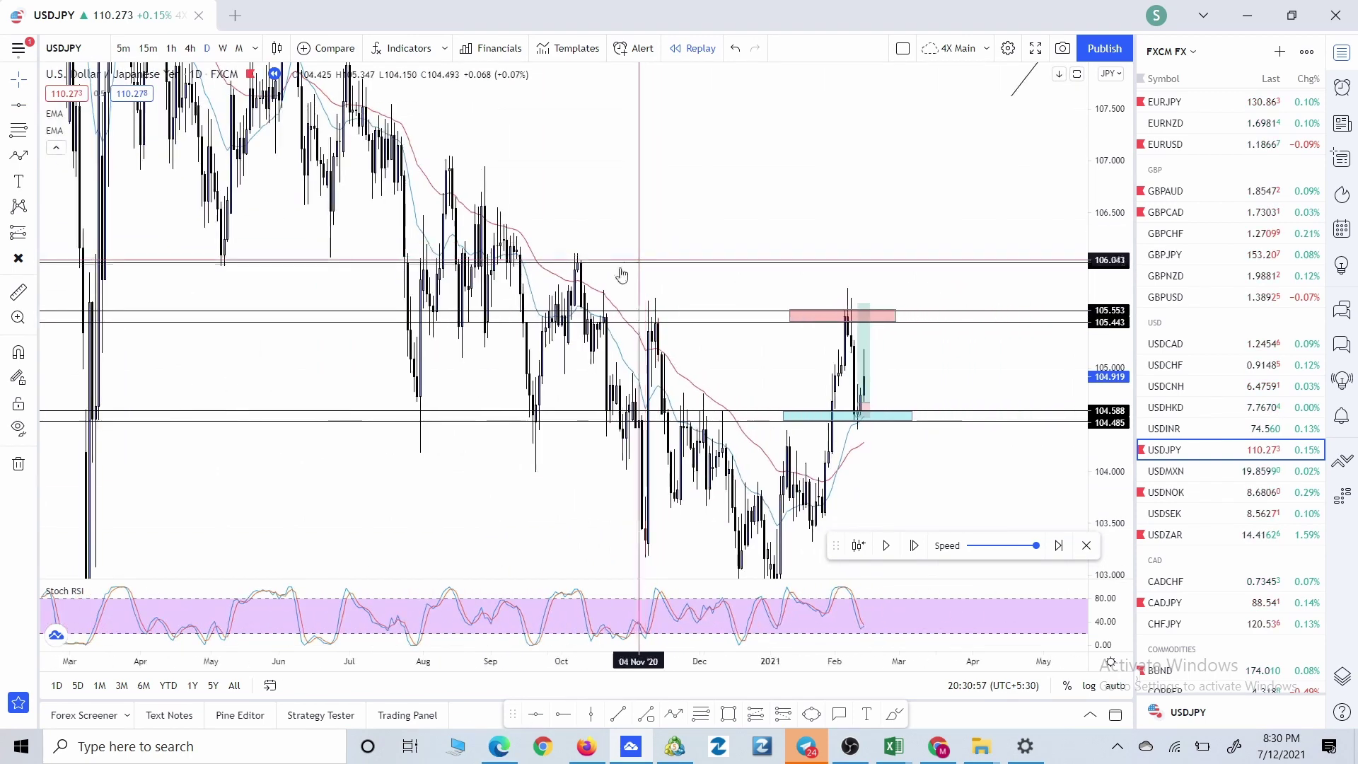
scroll(628, 290, up, 3)
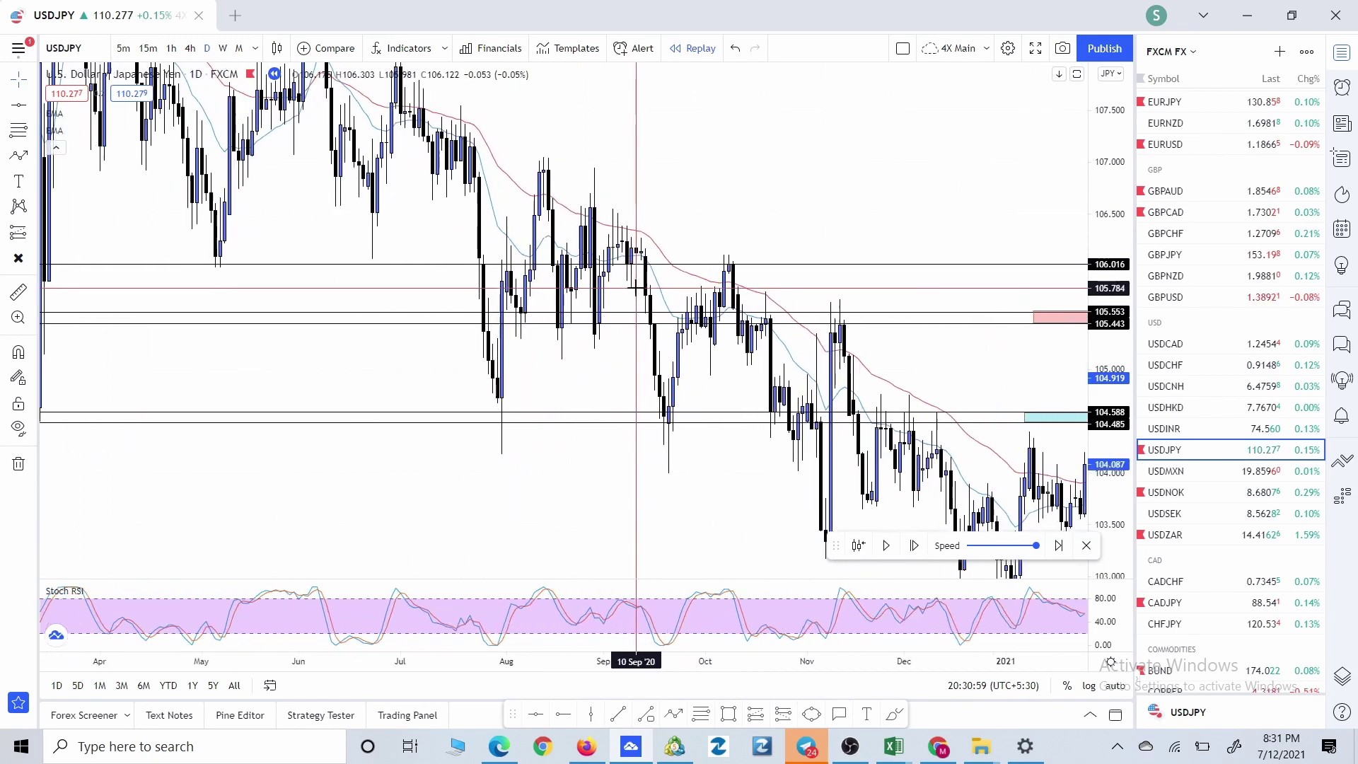
scroll(437, 277, down, 3)
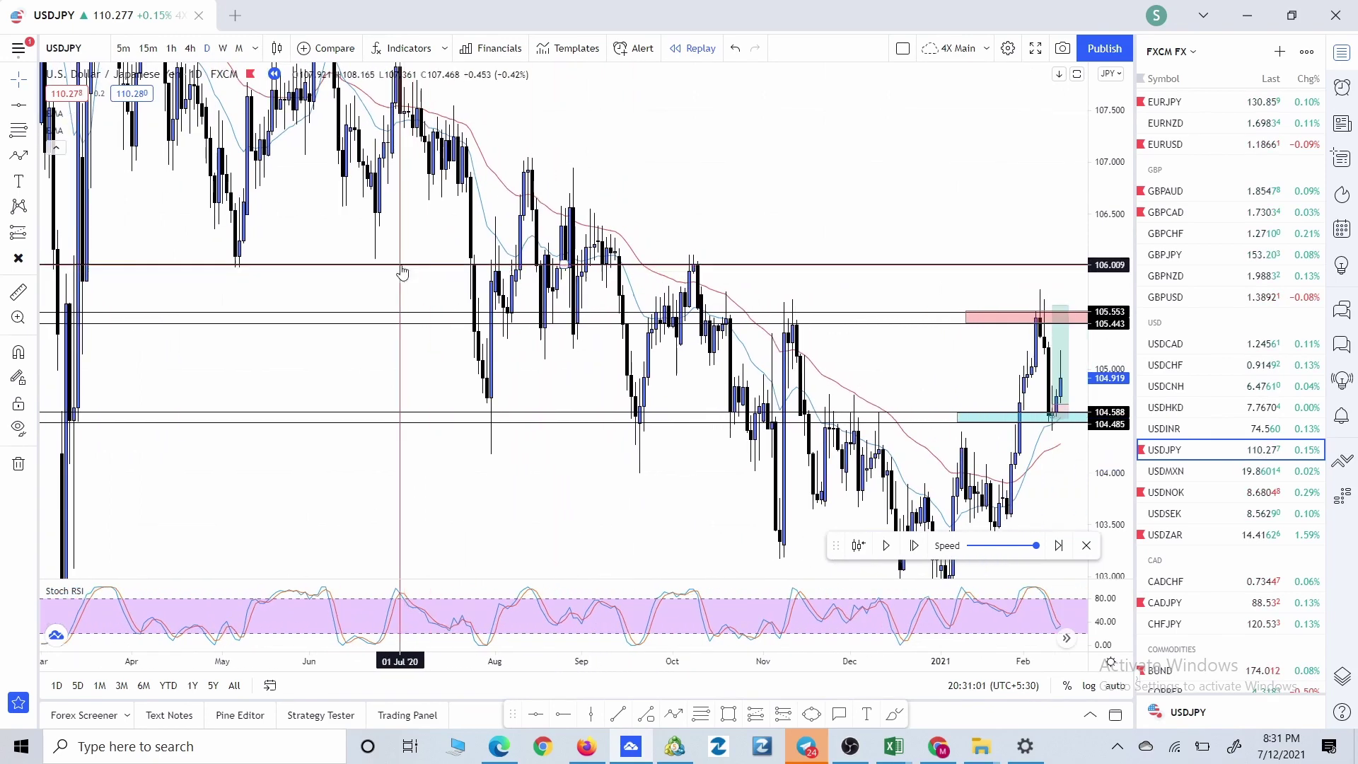
drag(452, 281, 755, 287)
scroll(753, 276, up, 5)
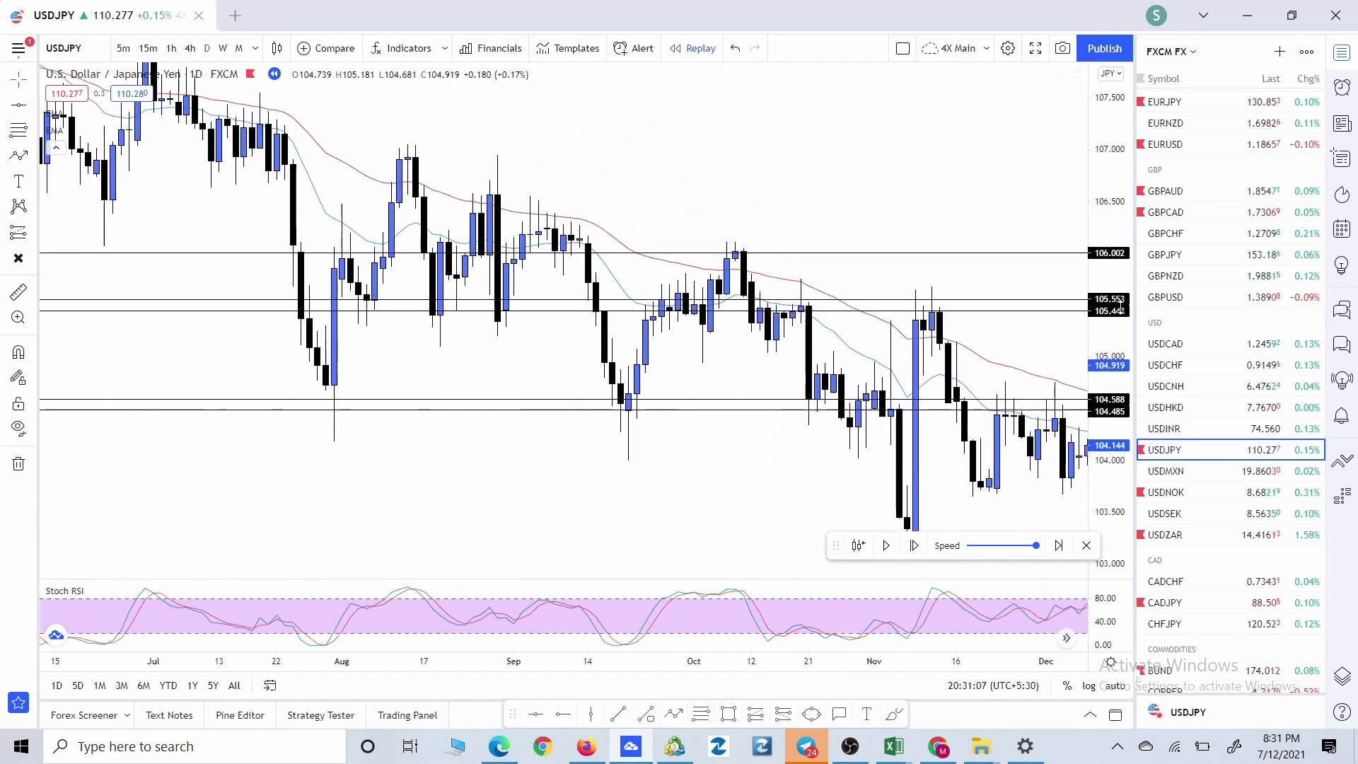
Step: Mark the upper resistance zone with horizontal lines at 106.055 and 105.968, and compare it with the price at the replay candle
drag(1121, 305, 1043, 244)
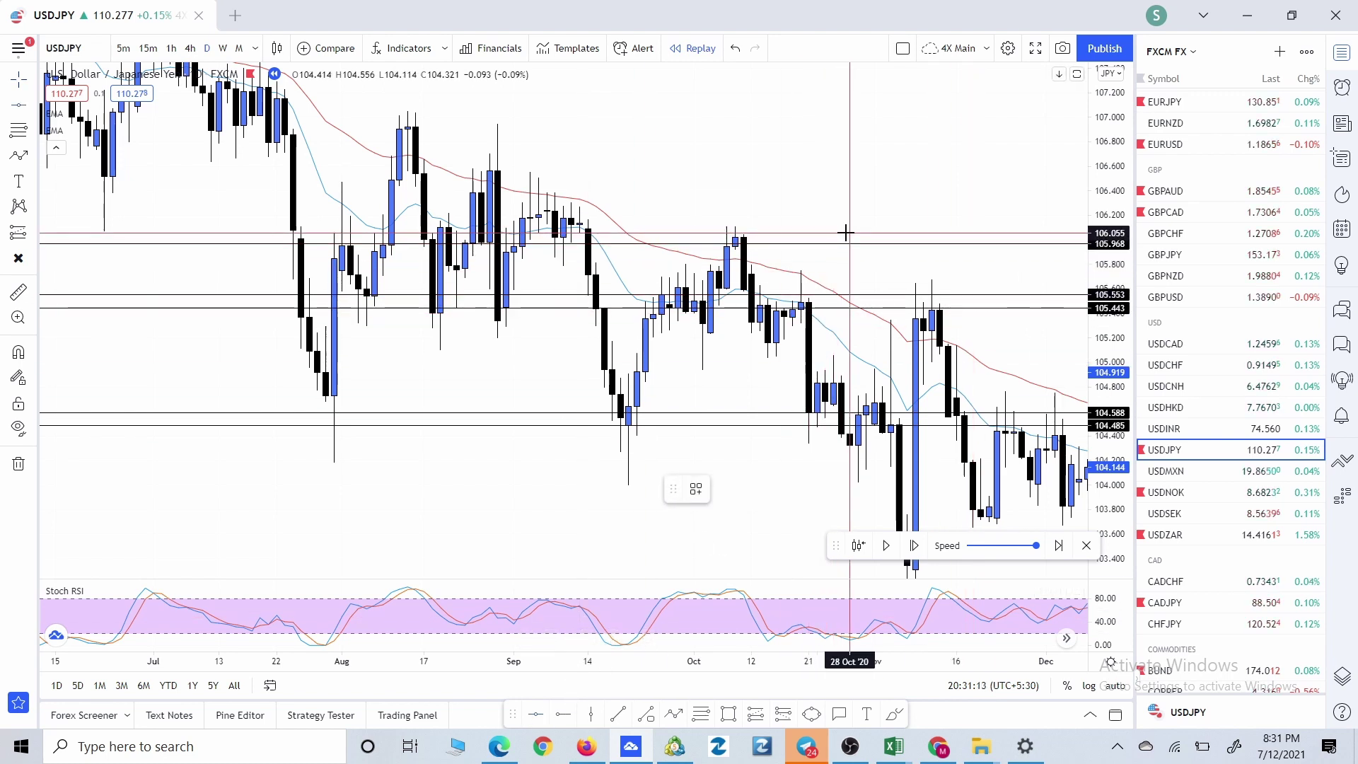
drag(861, 201, 800, 200)
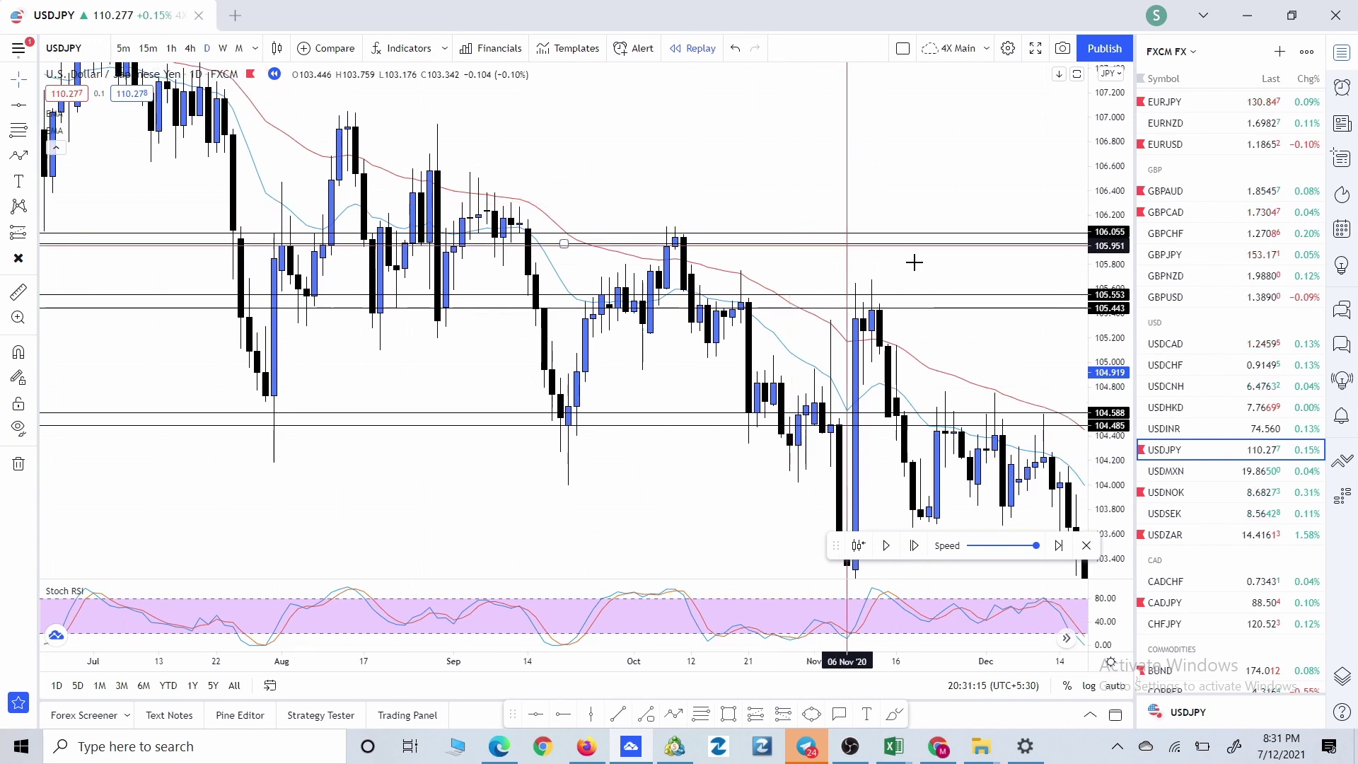
drag(920, 267, 764, 238)
scroll(763, 239, down, 2)
drag(852, 238, 514, 228)
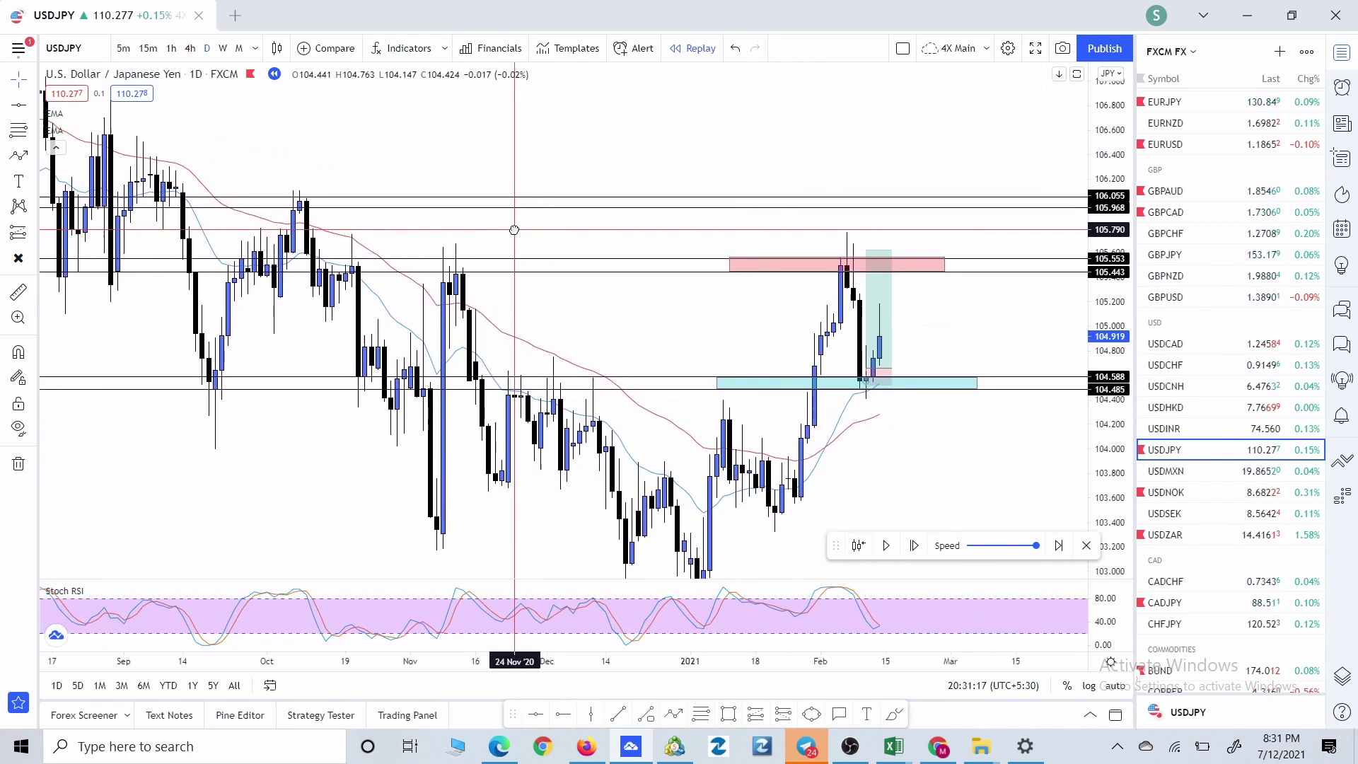
scroll(955, 321, up, 2)
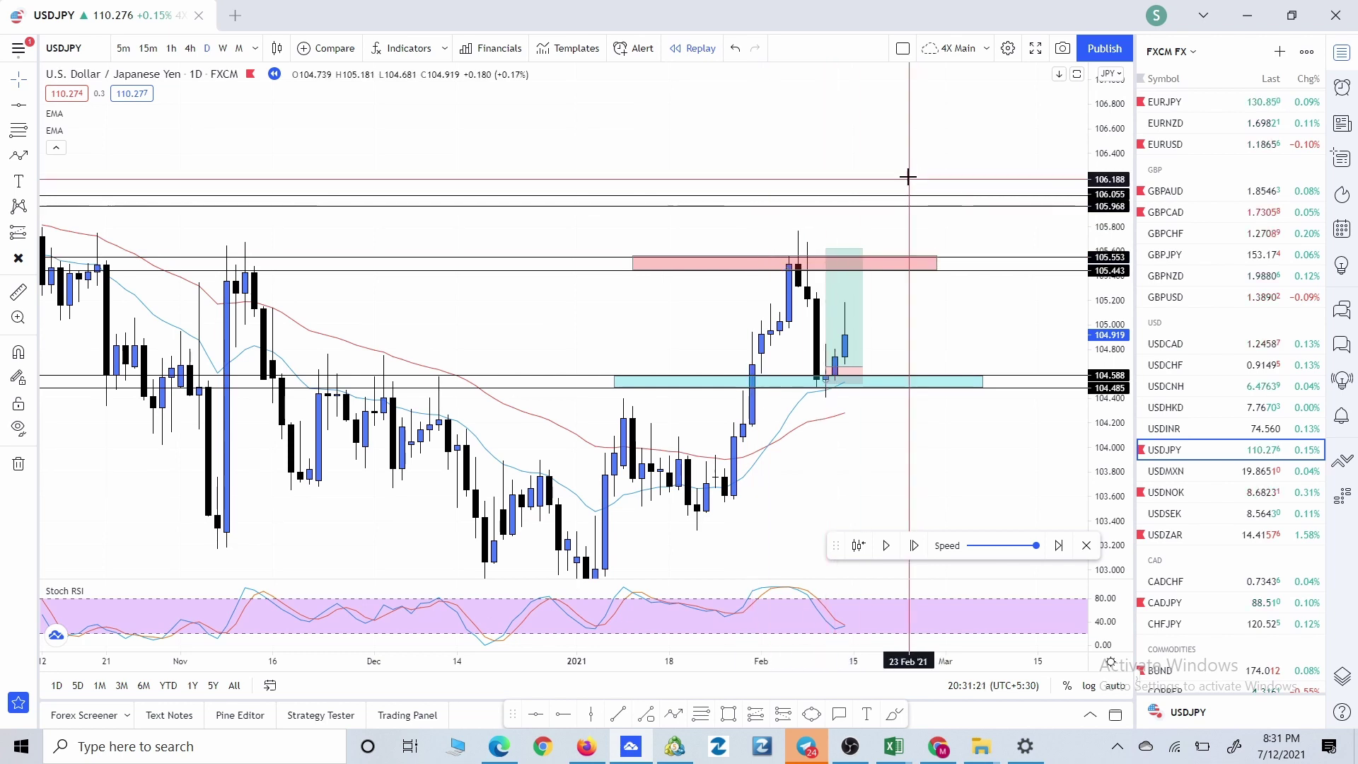
Step: Examine the long trade at the replay candle against the earlier swings back to September 2020
scroll(912, 175, up, 1)
scroll(969, 309, up, 2)
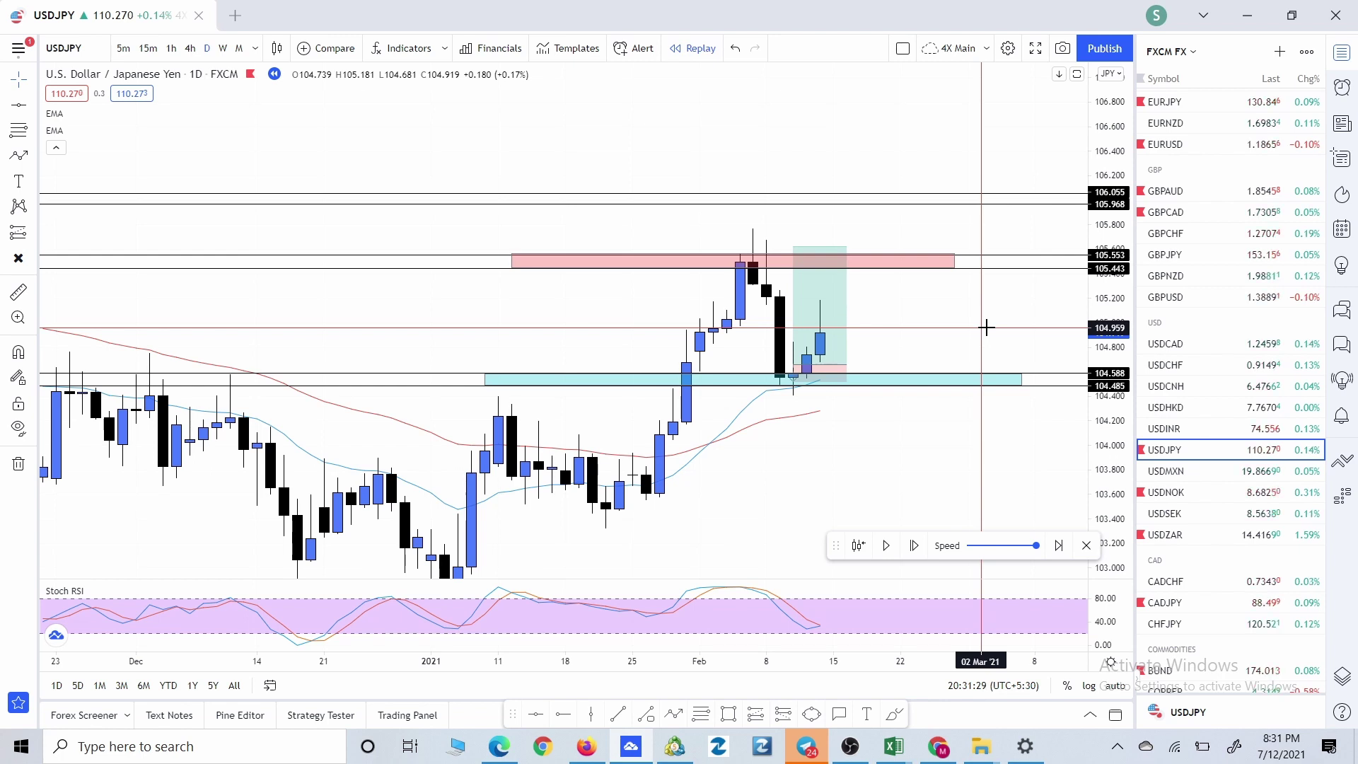
drag(991, 312, 981, 252)
scroll(901, 508, down, 1)
drag(901, 509, 902, 501)
scroll(908, 447, down, 3)
scroll(909, 445, down, 6)
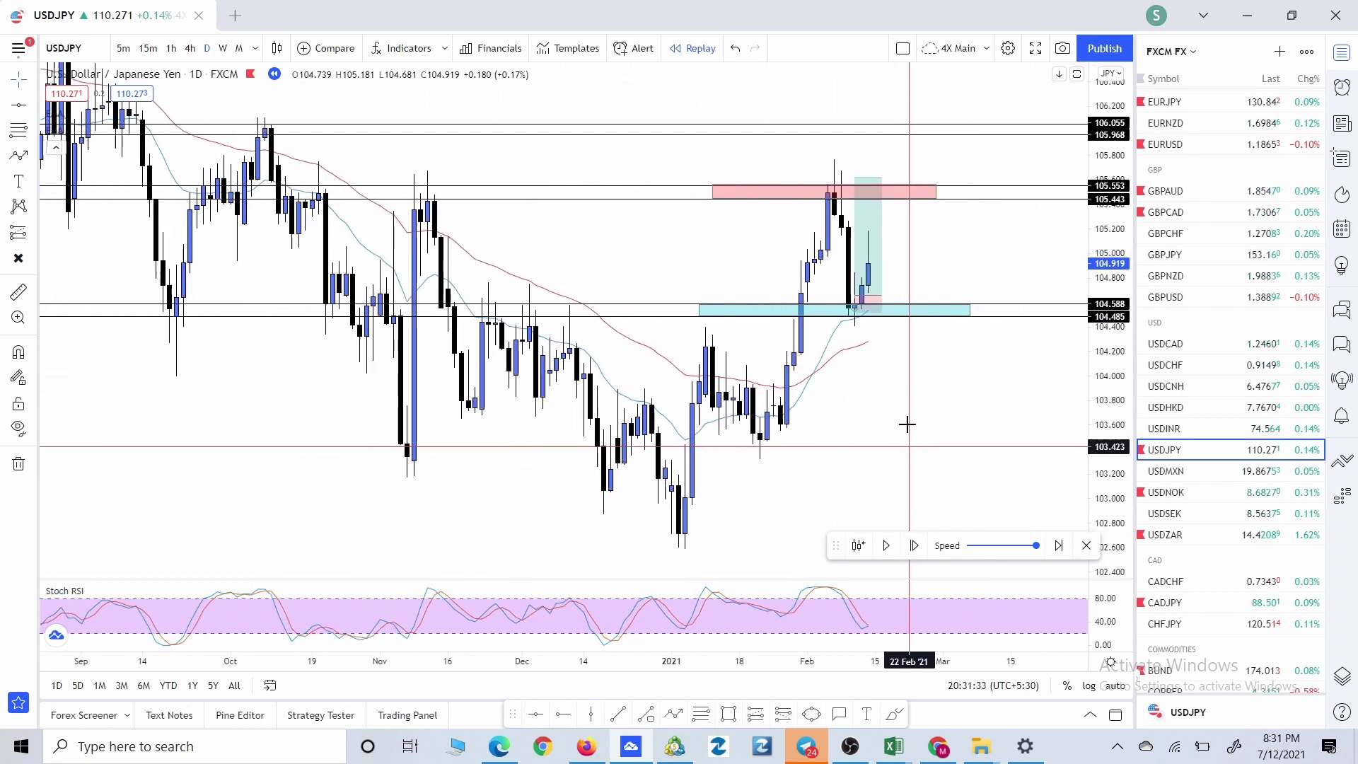
scroll(907, 391, up, 3)
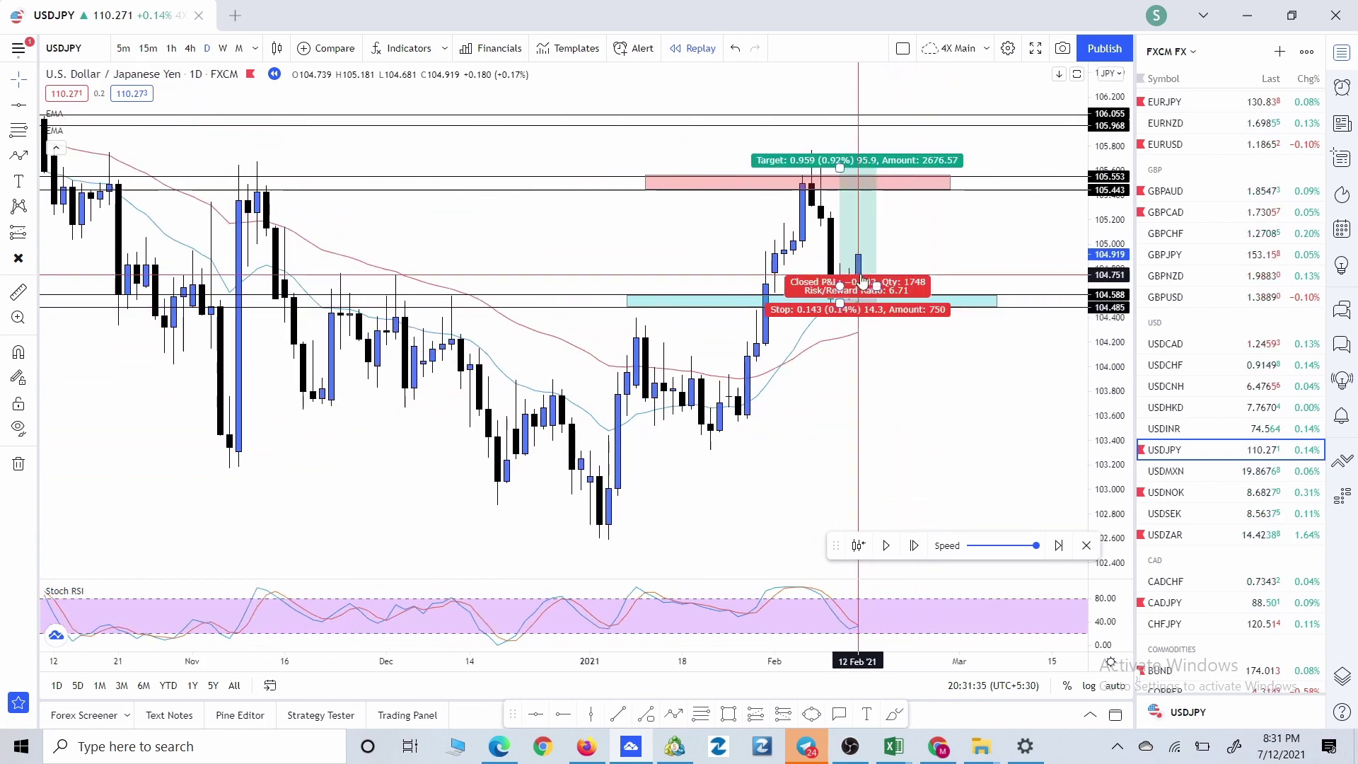
click(875, 306)
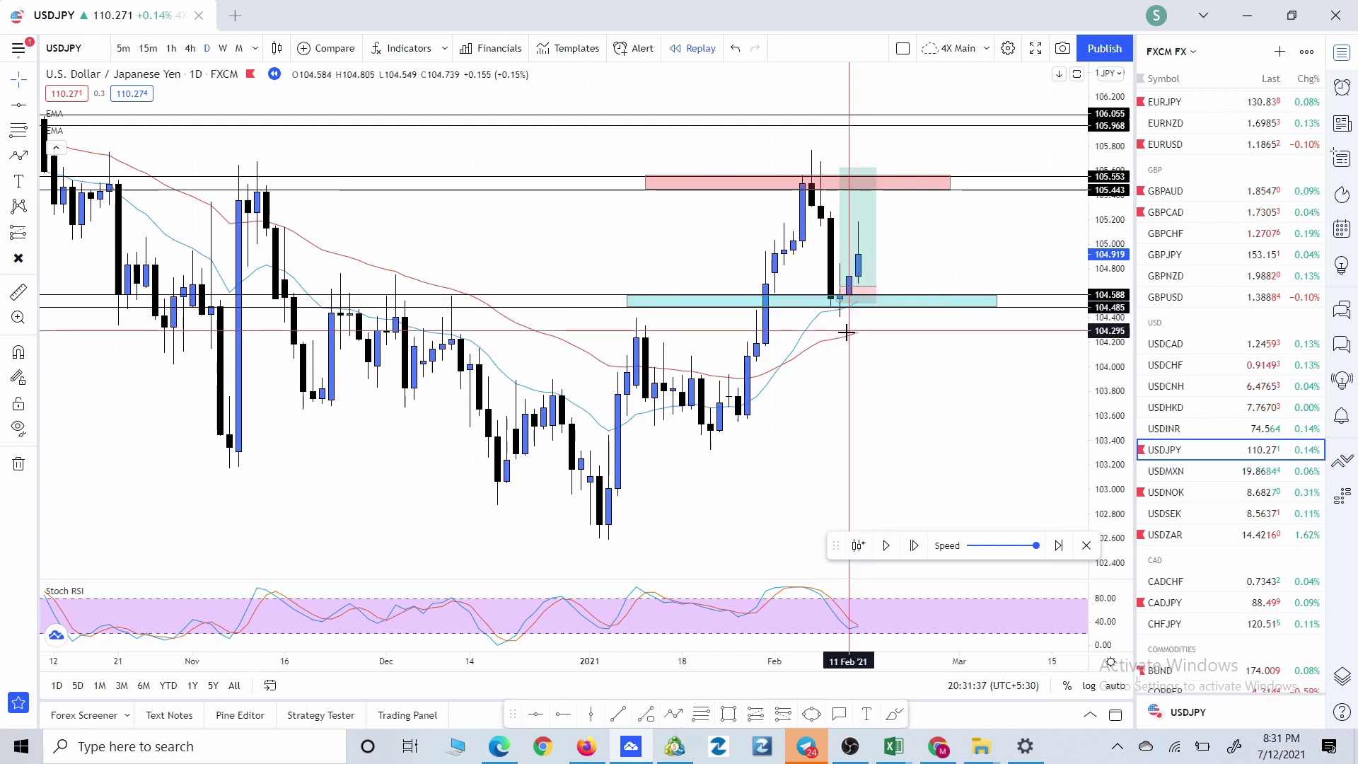
Step: Mark a lower support zone beneath the blue zone with horizontal lines at 104.272 and 104.185
drag(915, 385, 921, 359)
scroll(921, 360, down, 3)
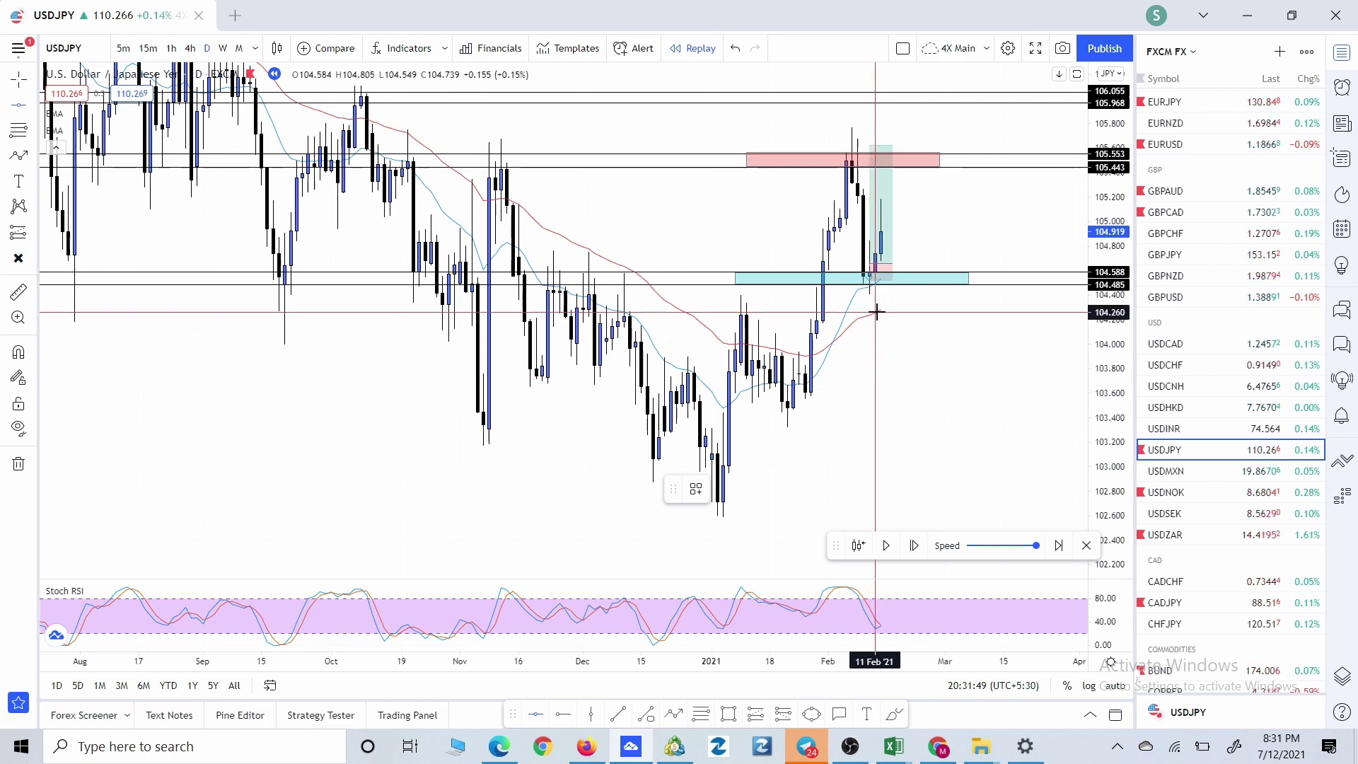
scroll(782, 316, down, 3)
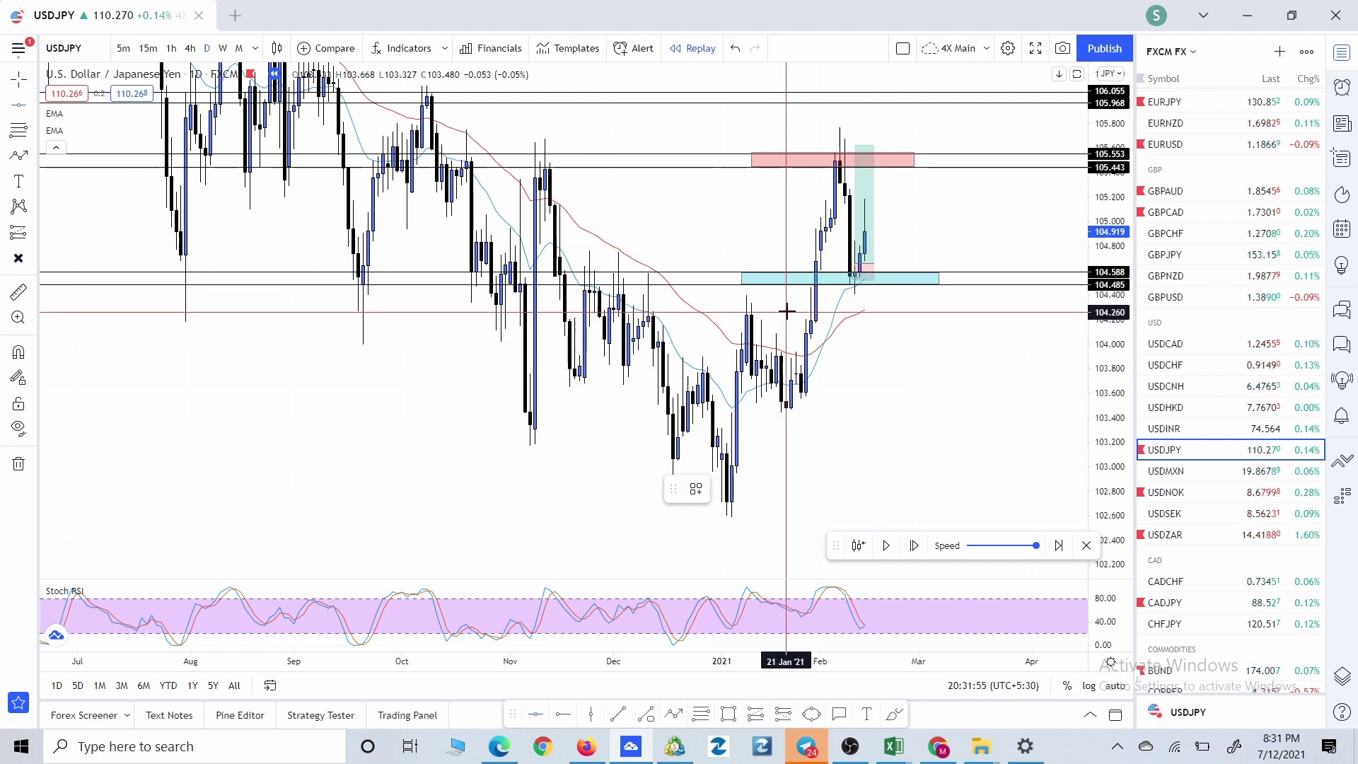
click(786, 311)
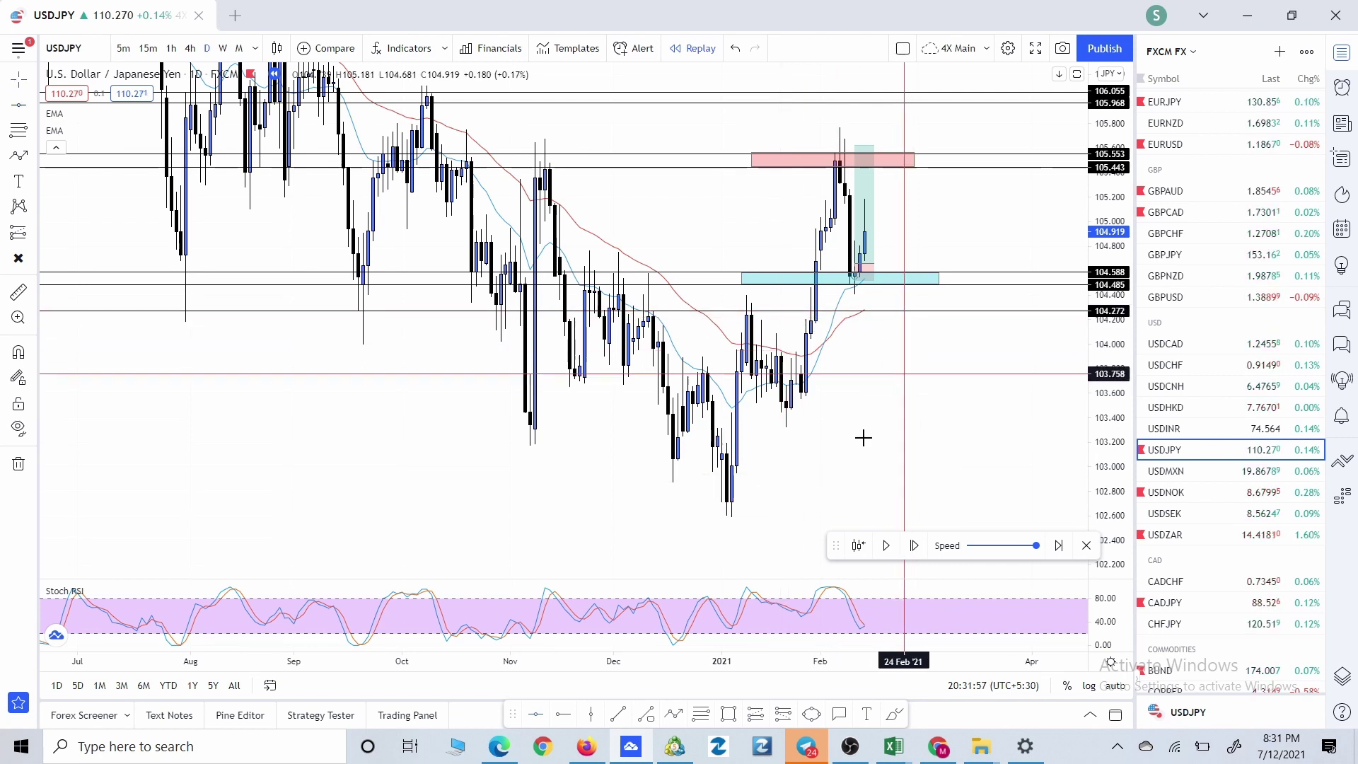
click(878, 321)
Step: Compare the lower support lines with the 2020 candles and the January 2021 swing high
mouse_move(915, 366)
mouse_down()
mouse_move(954, 412)
mouse_move(922, 342)
mouse_up()
scroll(941, 393, up, 3)
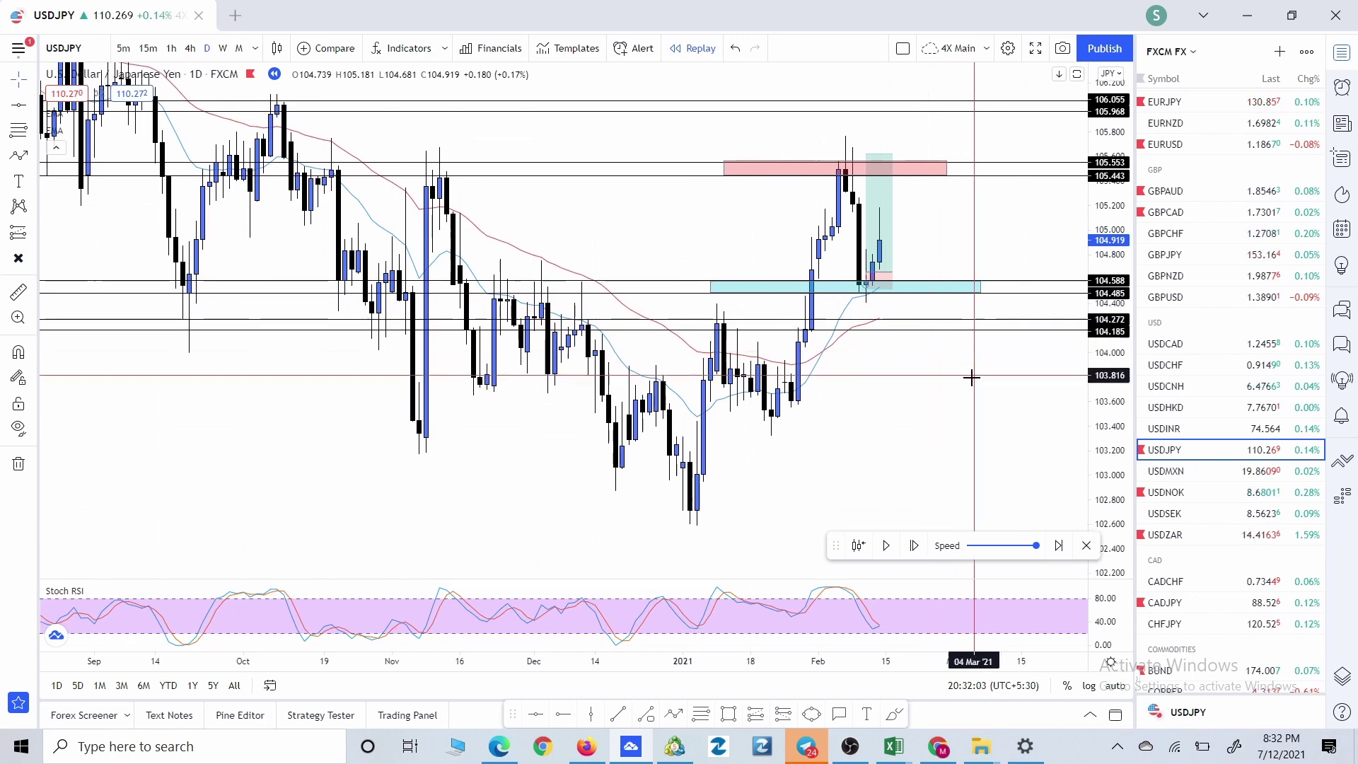
scroll(931, 394, up, 2)
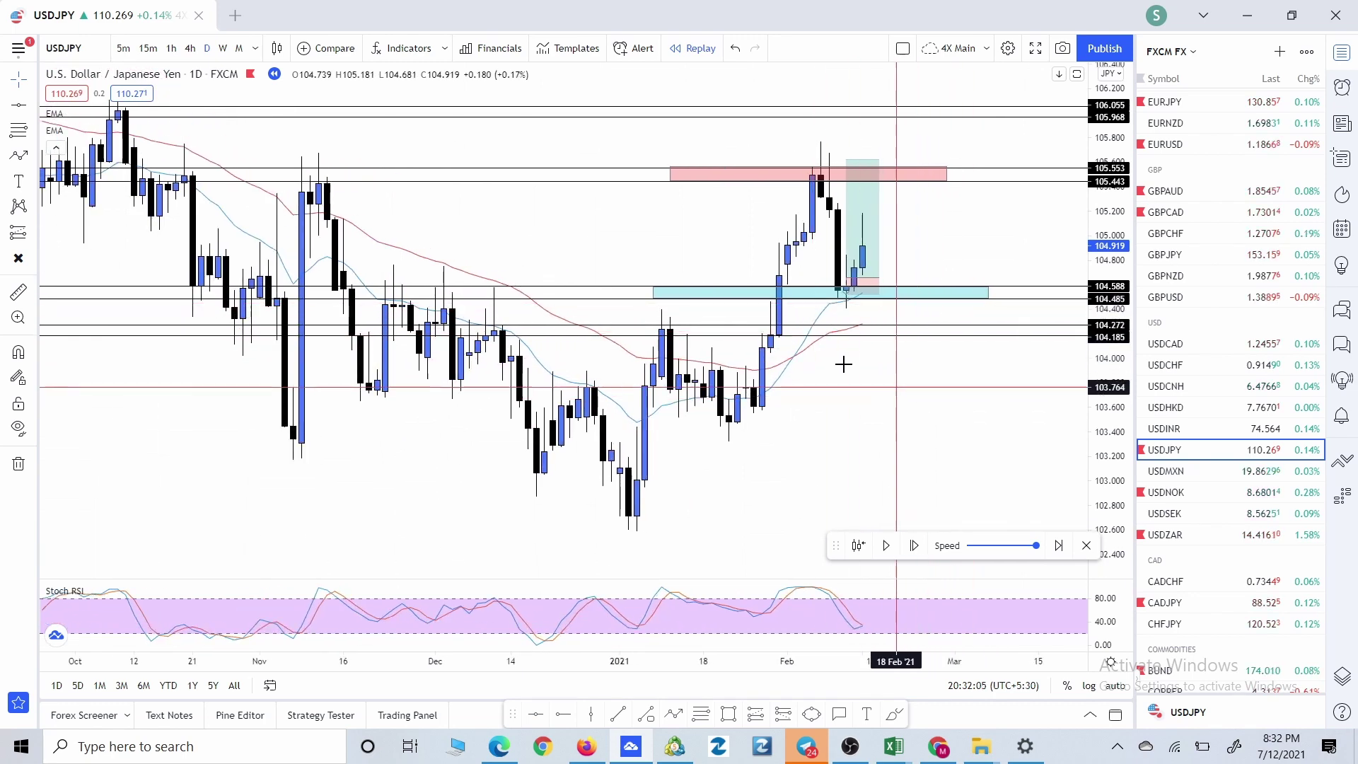
drag(879, 378, 985, 392)
scroll(847, 362, down, 1)
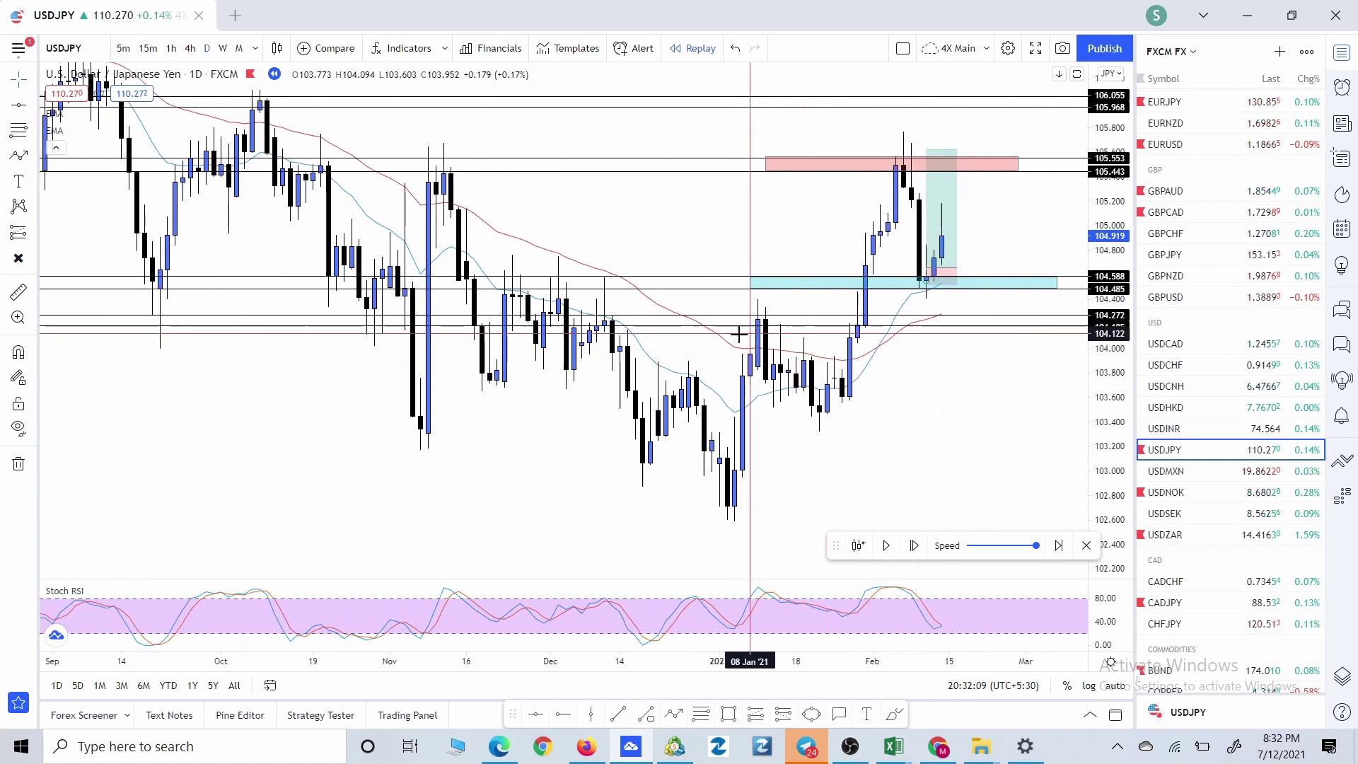
scroll(704, 332, left, 2)
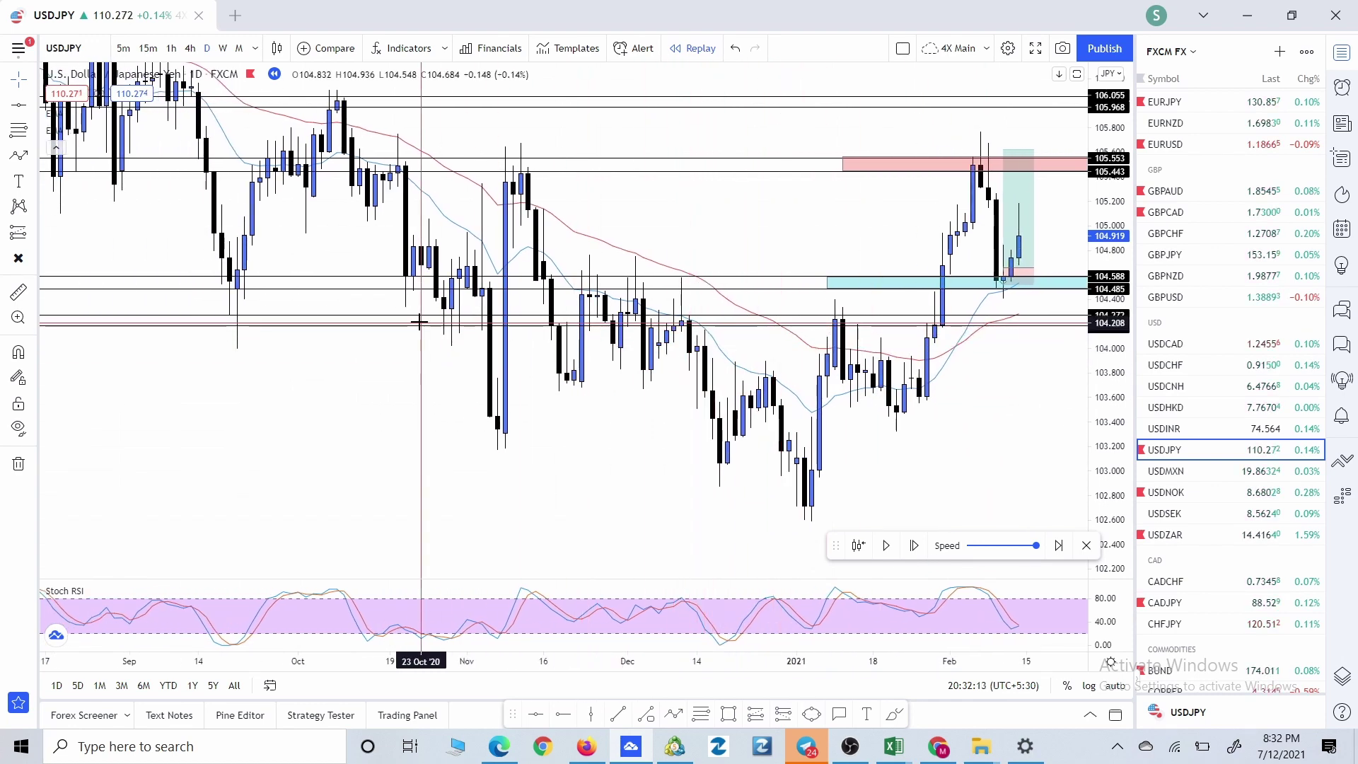
scroll(396, 361, down, 3)
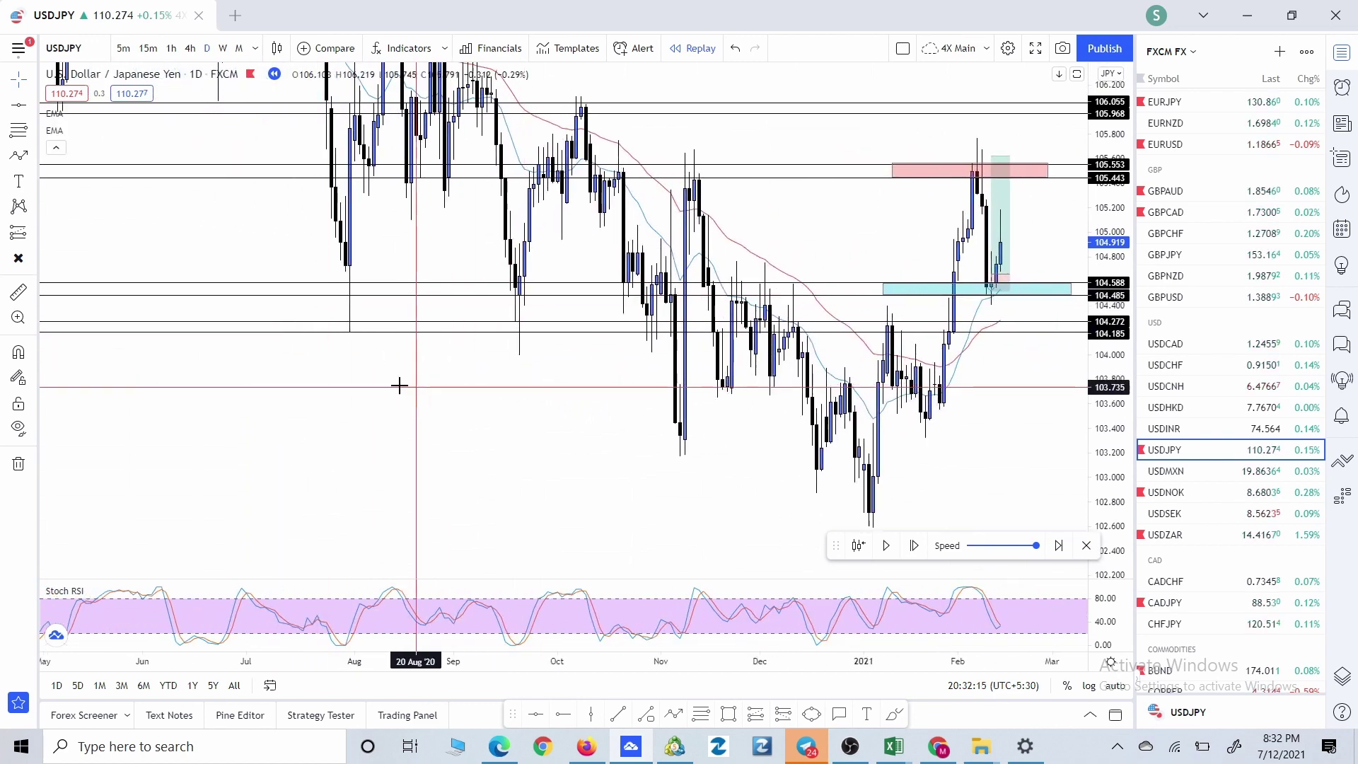
scroll(703, 400, up, 1)
scroll(788, 375, up, 3)
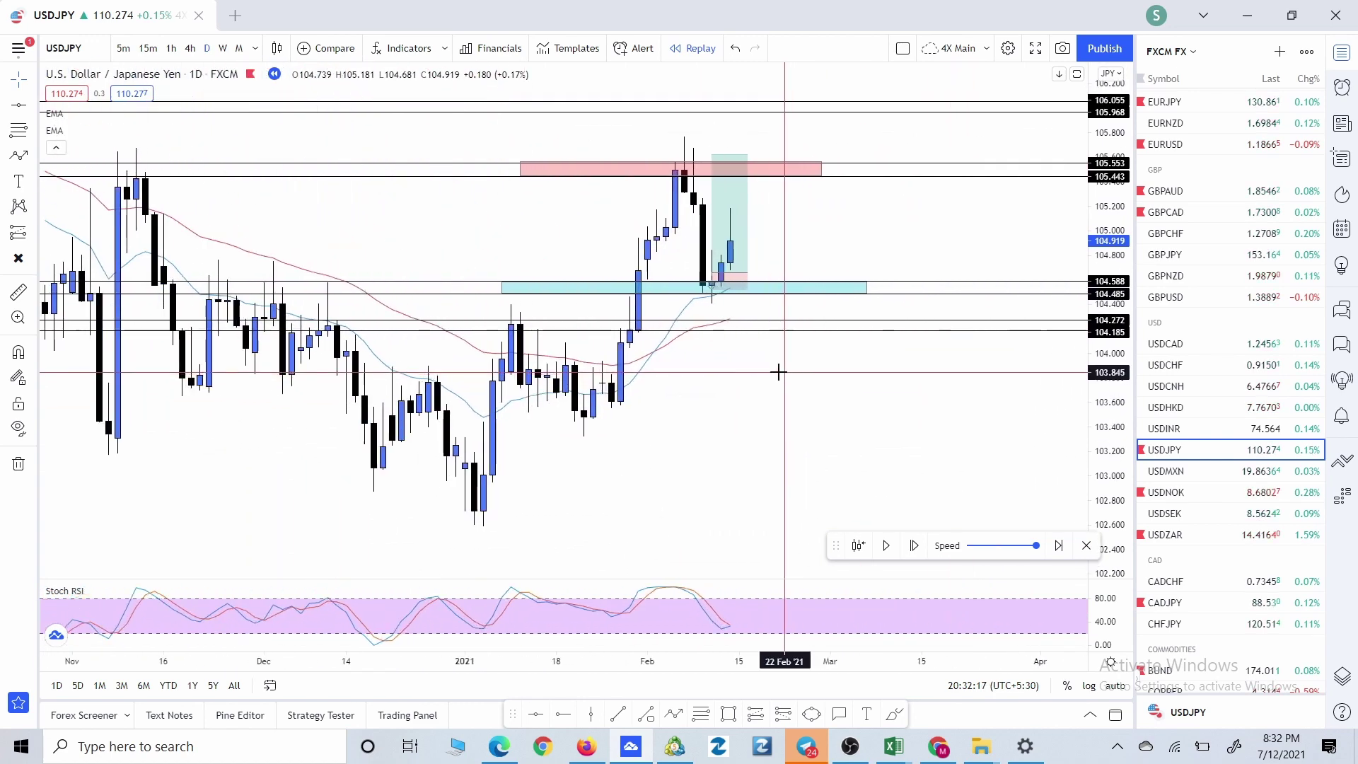
Step: Draw a rectangle between the 104.272 and 104.185 lines from 4 January to 8 March 2021, and fill it cyan
drag(788, 379, 795, 448)
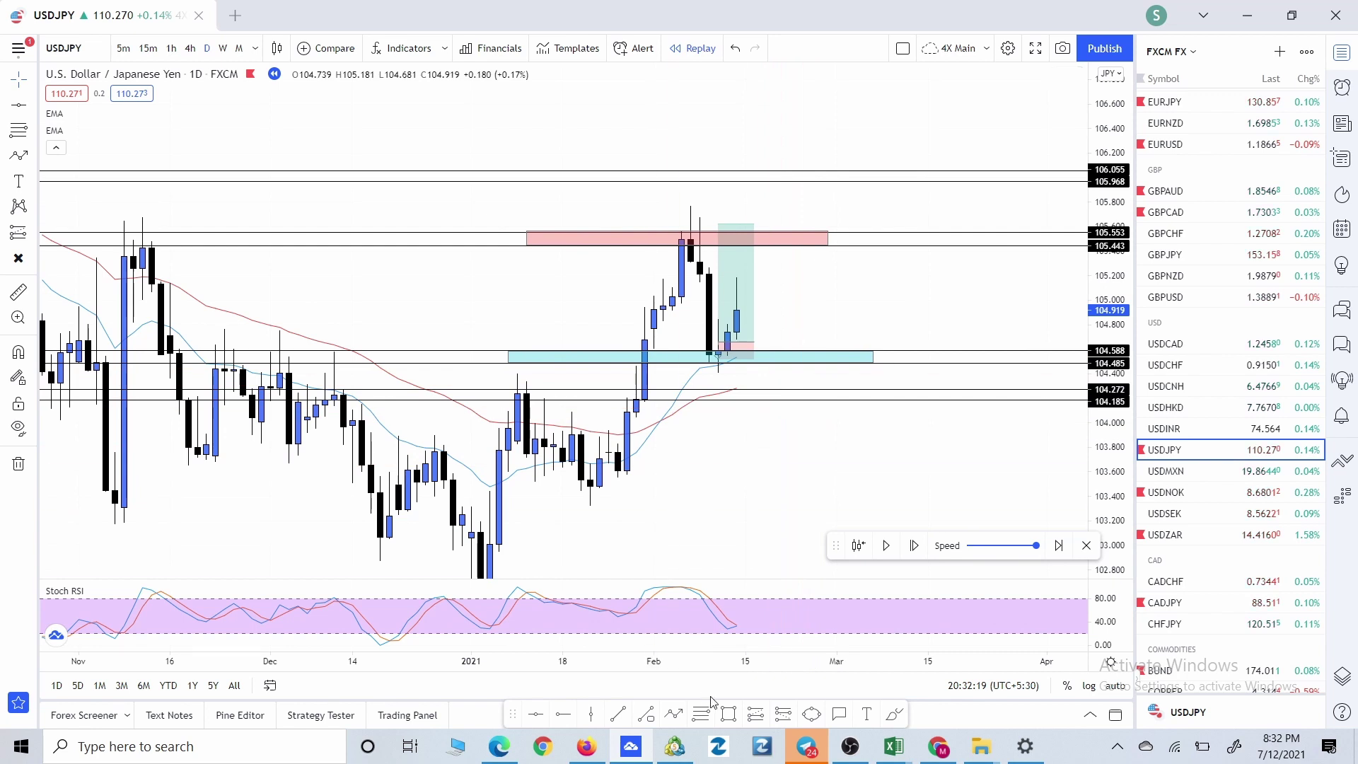
click(729, 714)
click(563, 389)
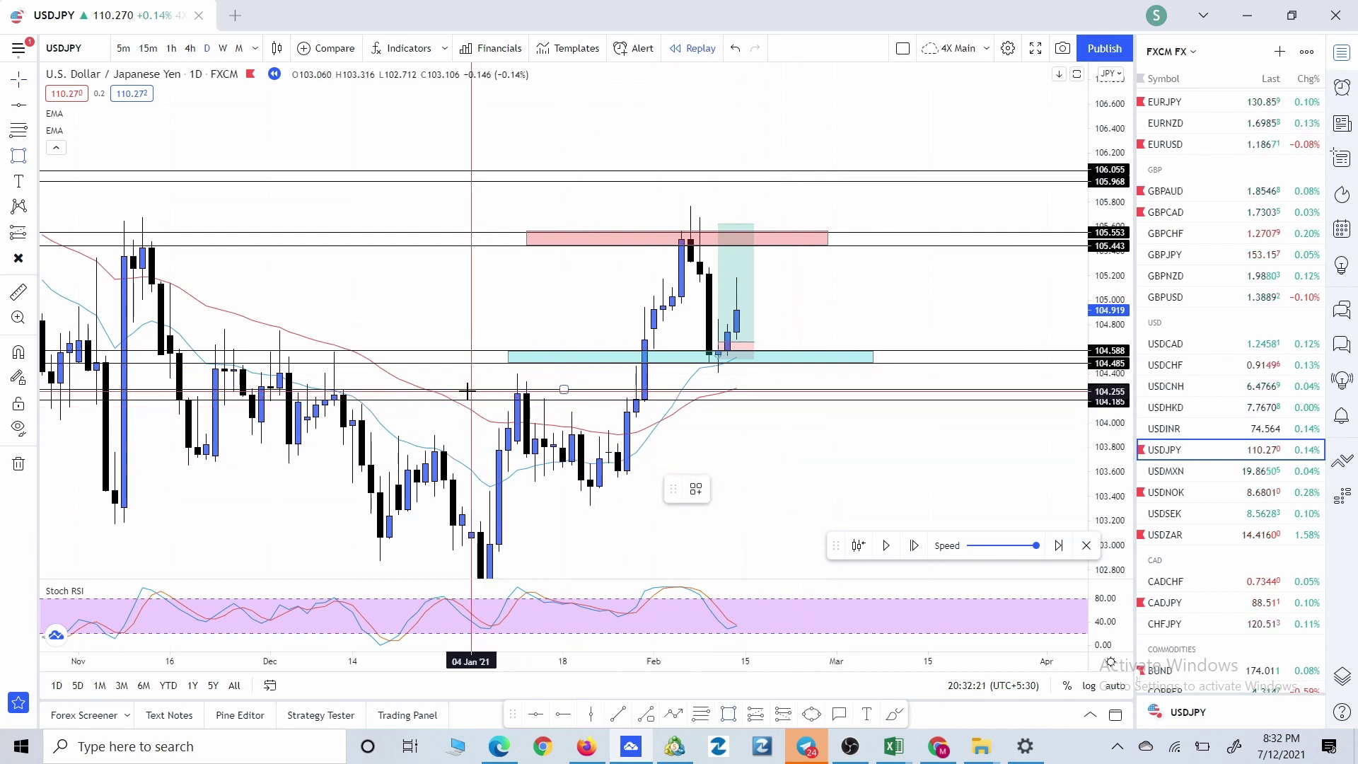
mouse_move(471, 390)
mouse_down()
mouse_move(909, 399)
mouse_move(882, 400)
mouse_up()
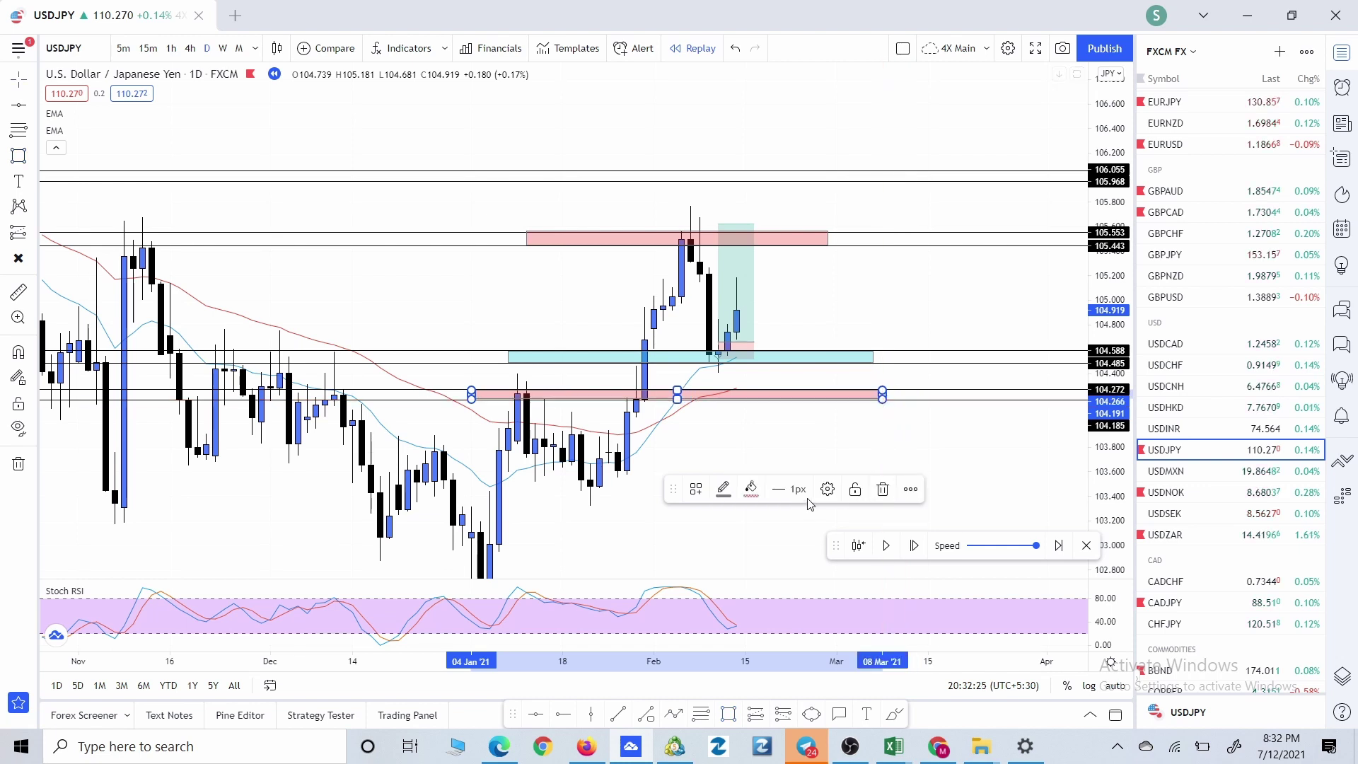
click(751, 489)
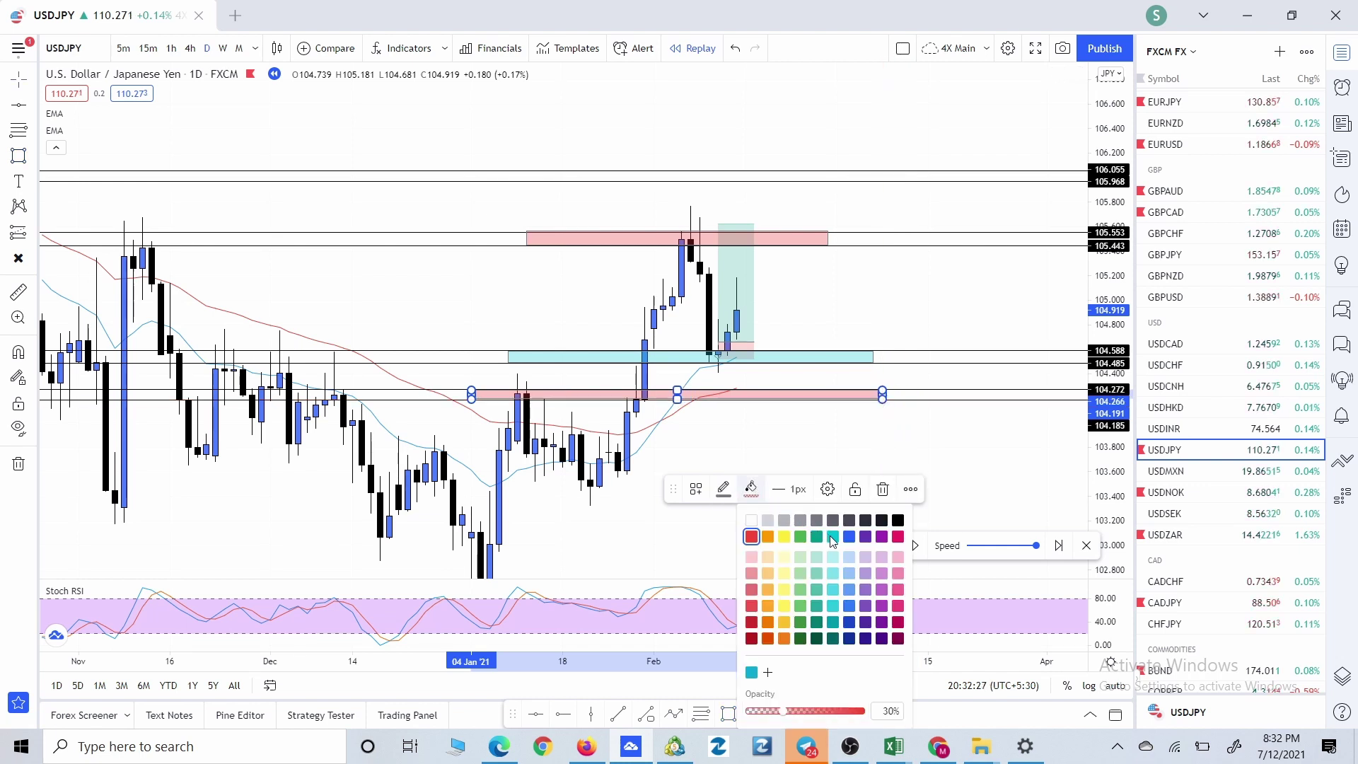
click(832, 539)
click(921, 427)
drag(921, 304, 921, 340)
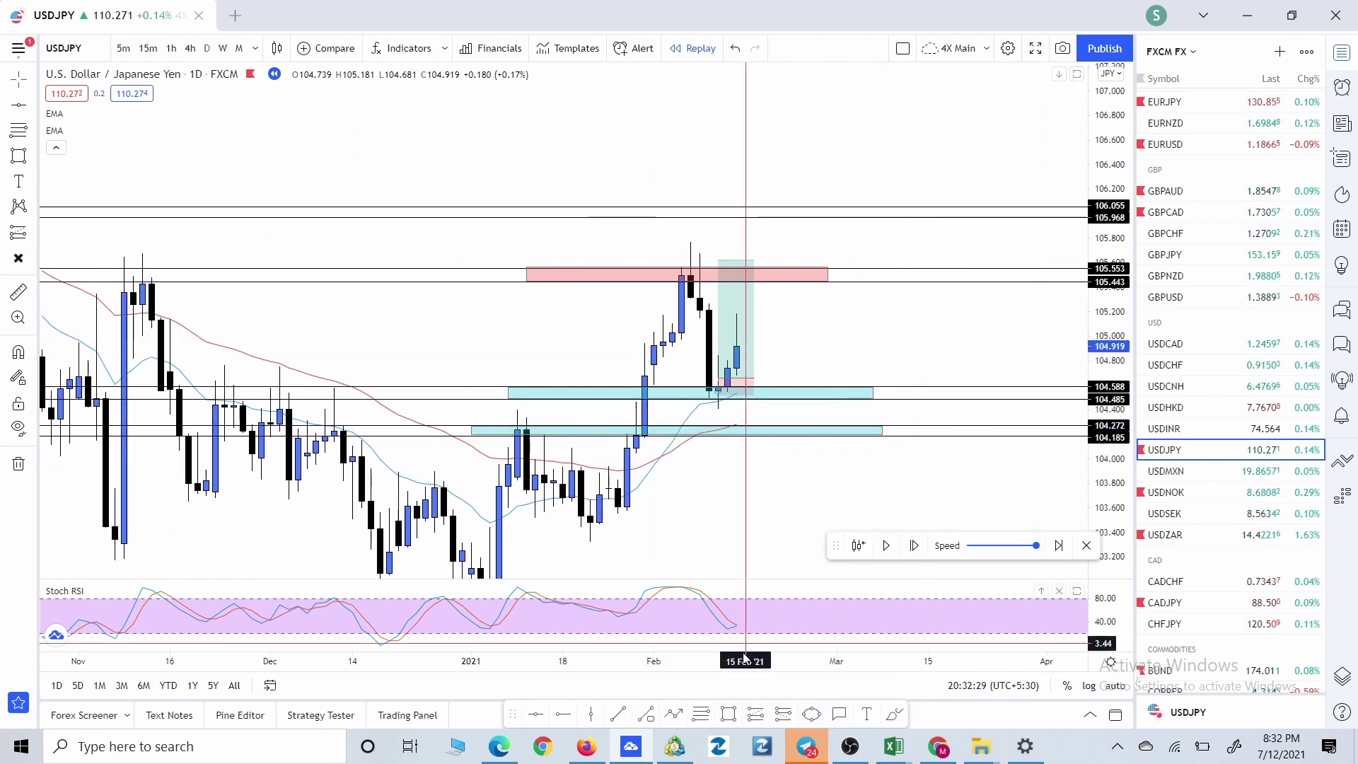
Step: Draw a rectangle between the 105.968 and 106.055 lines from 6 January to 3 March 2021, and fill it red
click(729, 714)
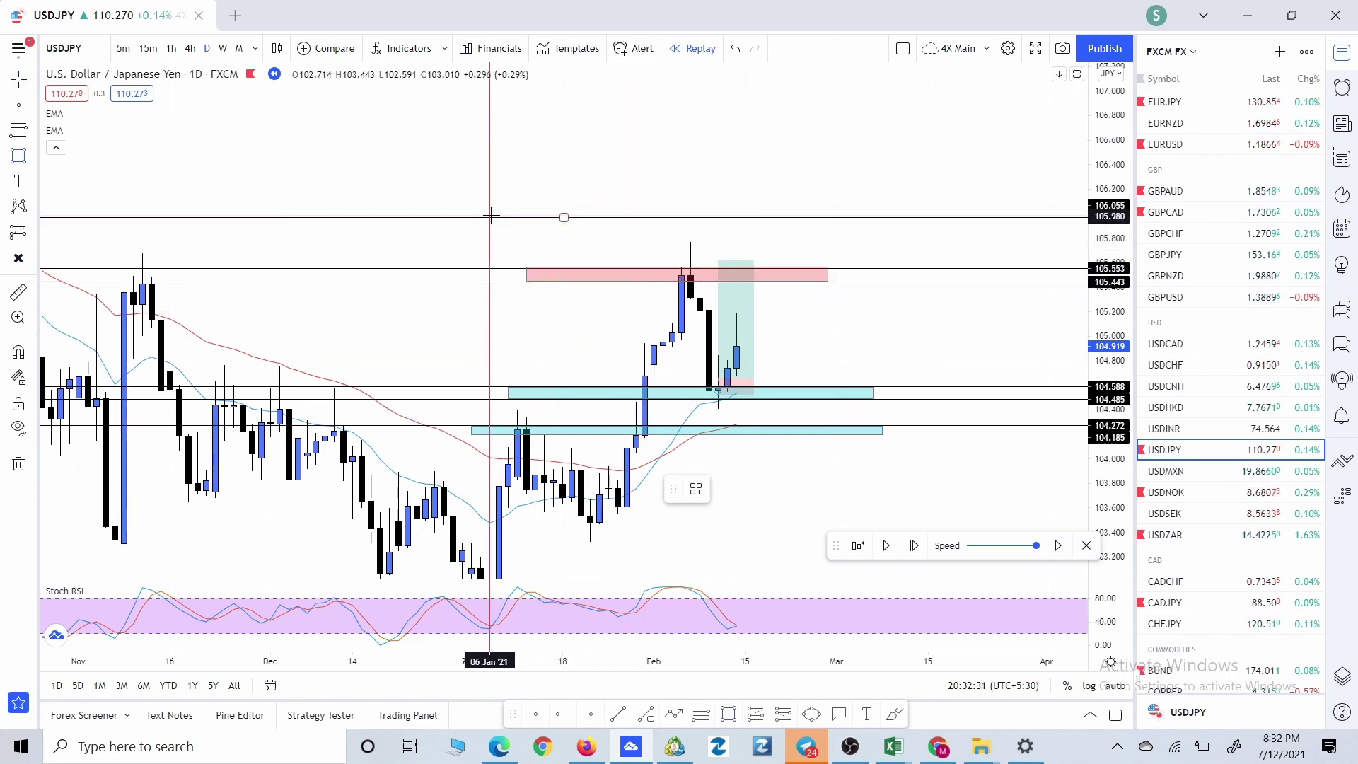
drag(490, 217, 854, 206)
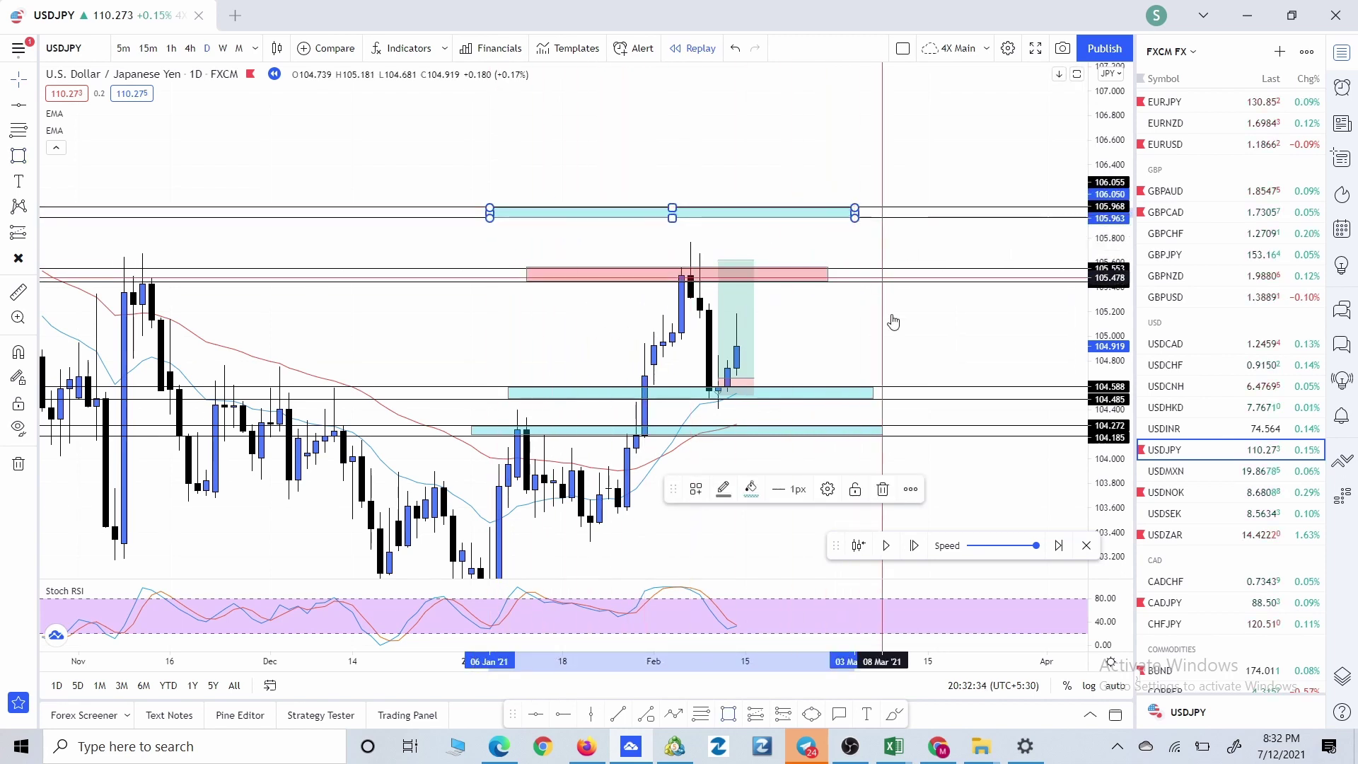
click(751, 488)
click(752, 538)
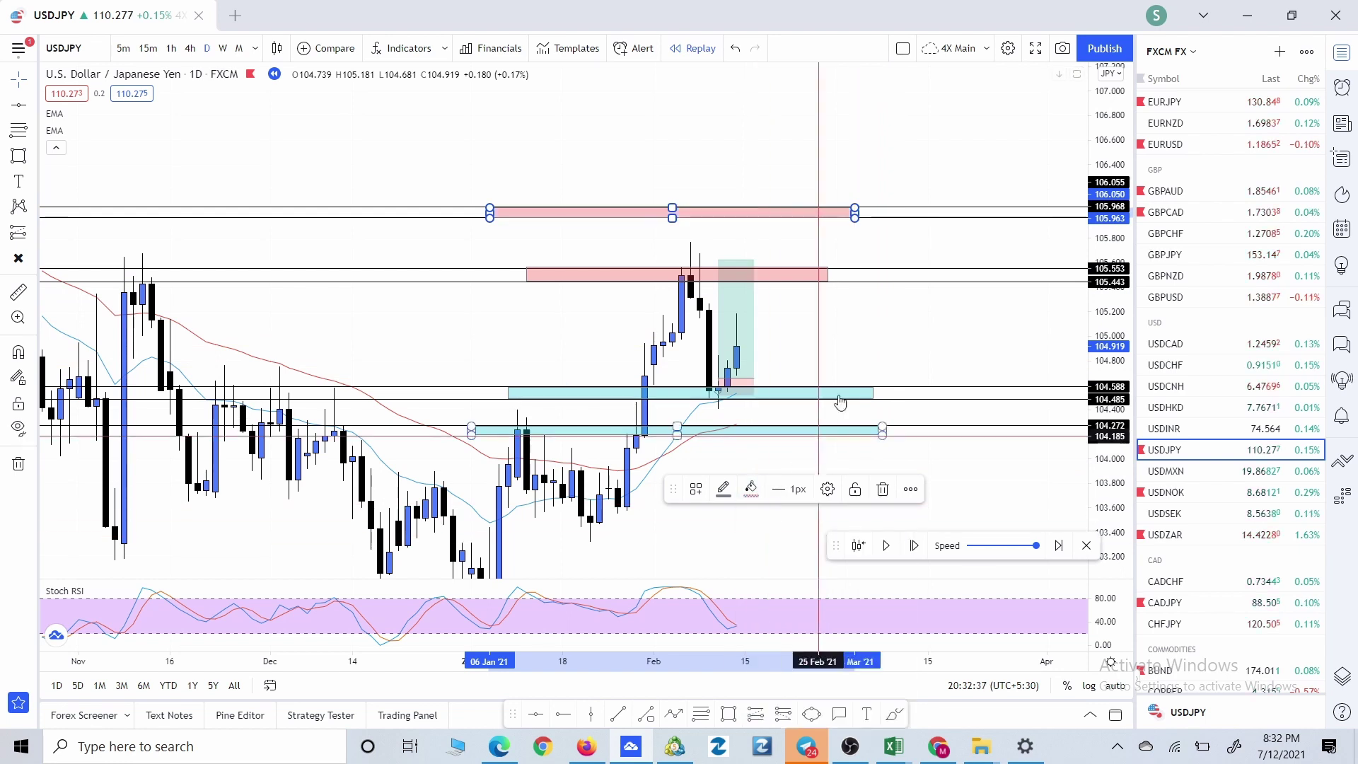
click(879, 306)
drag(912, 339, 967, 370)
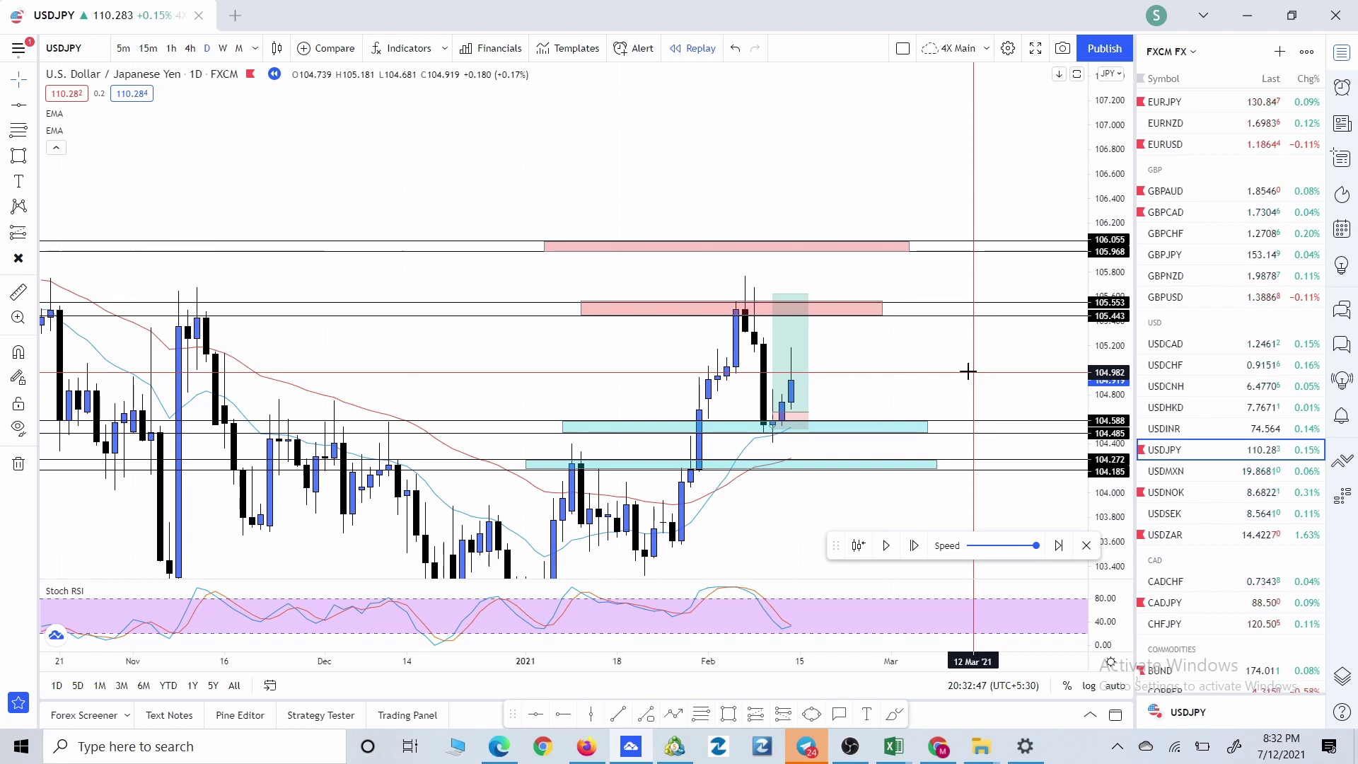
drag(969, 373, 977, 321)
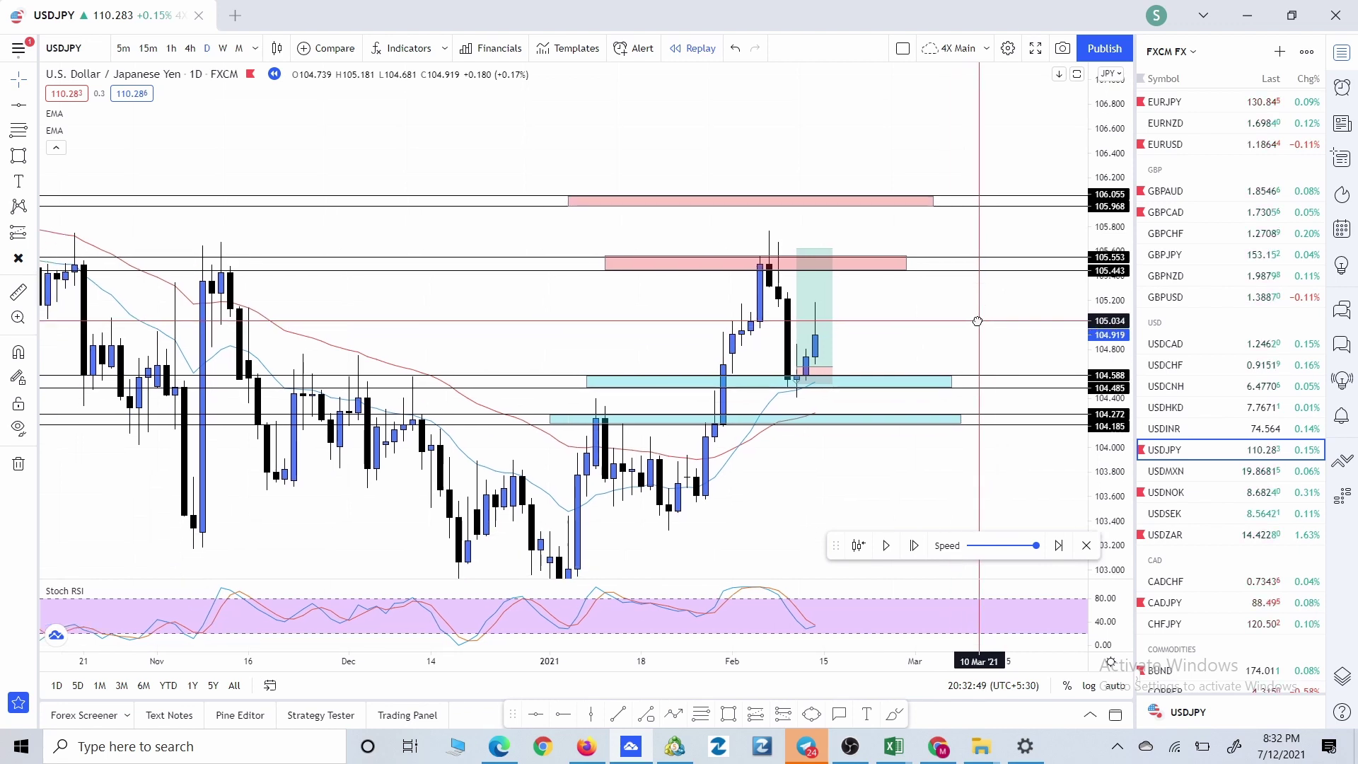